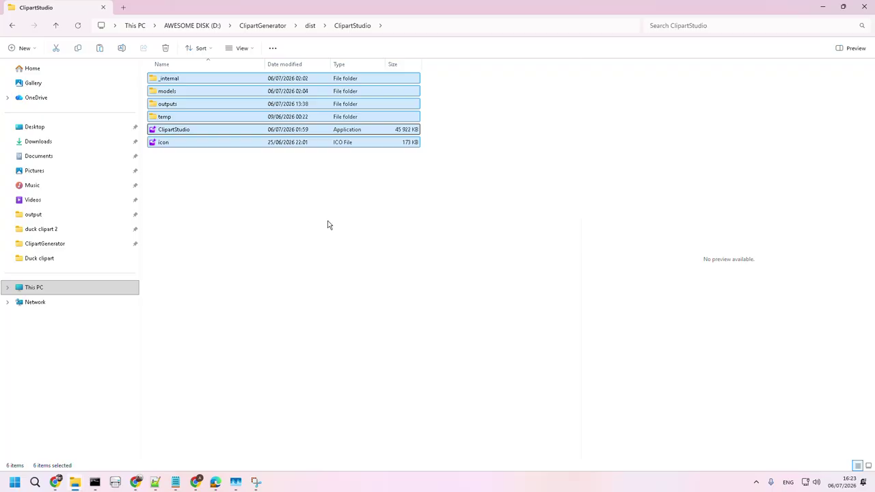
Launch the ClipartStudio application from its program folder.
left_click(250, 175)
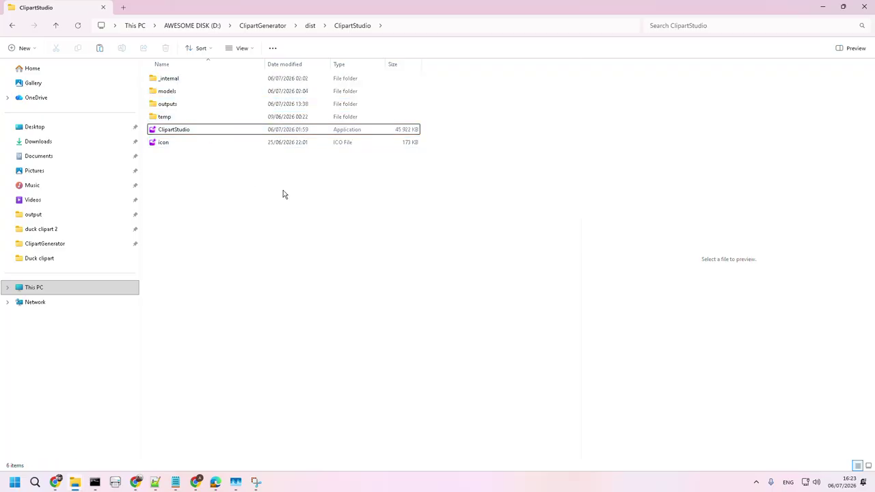
left_click_drag(374, 202, 174, 65)
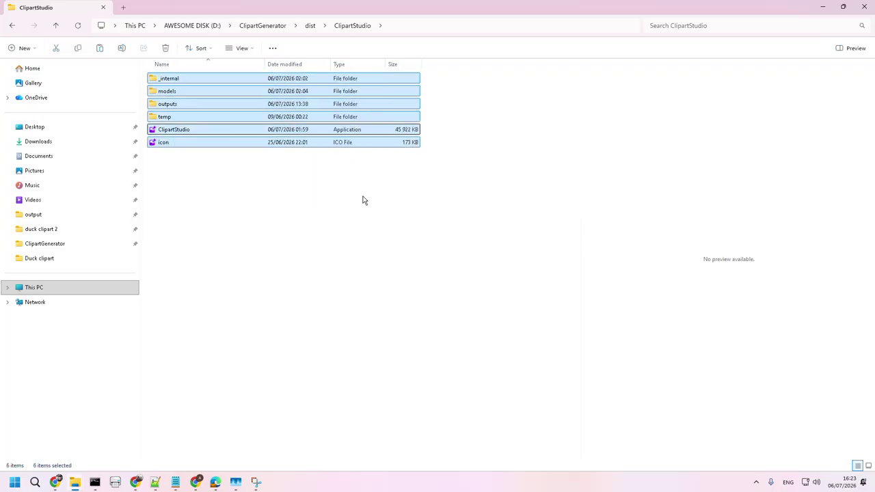
left_click(182, 130)
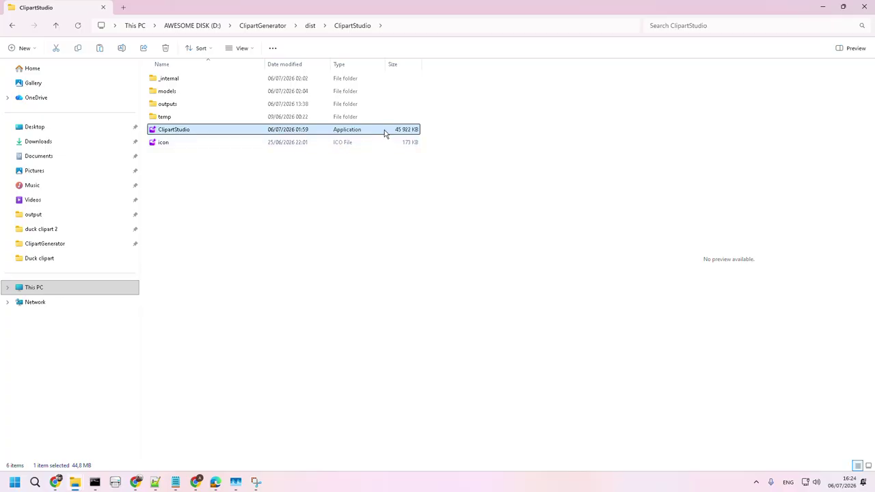
left_click_drag(323, 193, 180, 69)
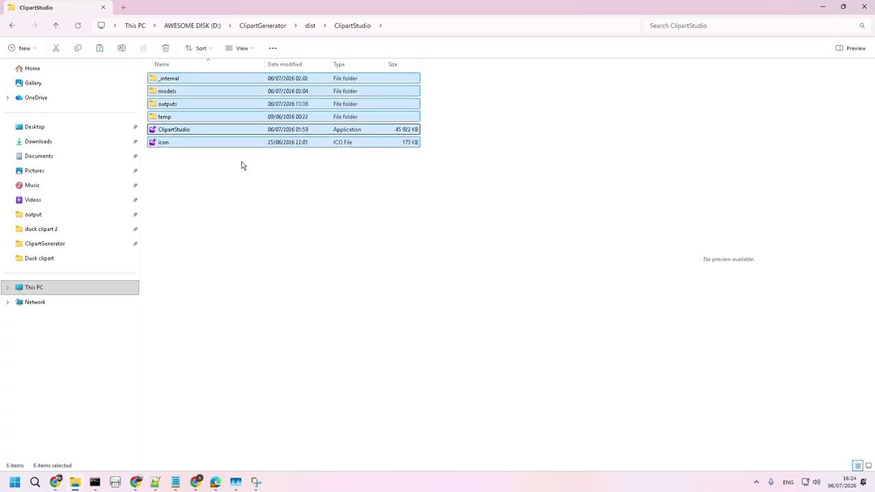
left_click(184, 135)
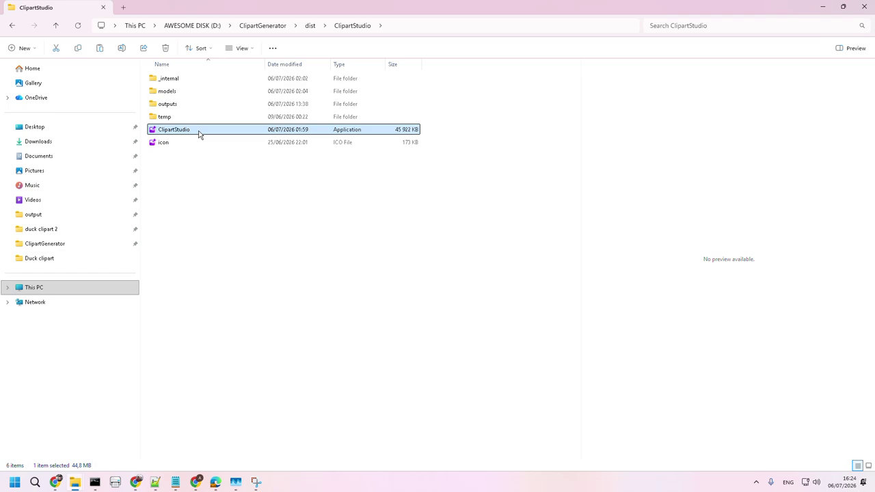
mouse_move(185, 129)
left_mouse_down()
mouse_move(278, 313)
mouse_move(244, 332)
mouse_move(178, 130)
left_mouse_up()
Switch to the Clipart Studio Pro user manual in Edge and examine its cover, table of contents and system requirements.
left_click(215, 482)
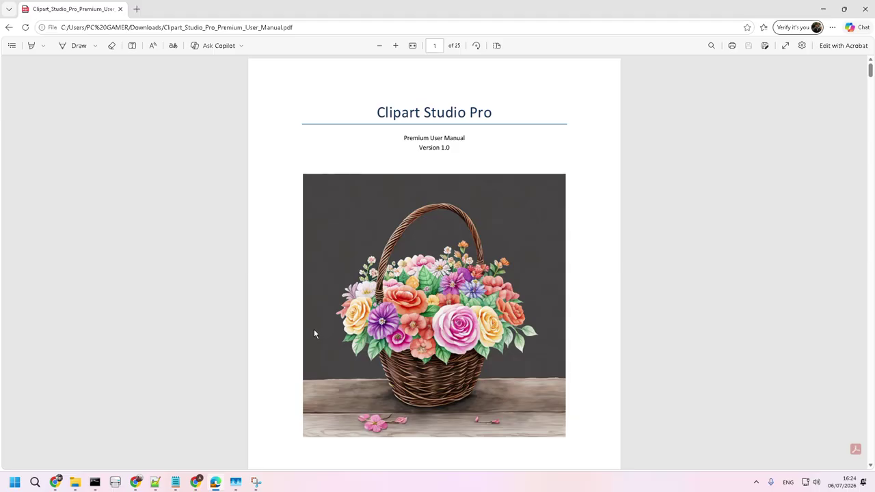
scroll(300, 180, "down", 1)
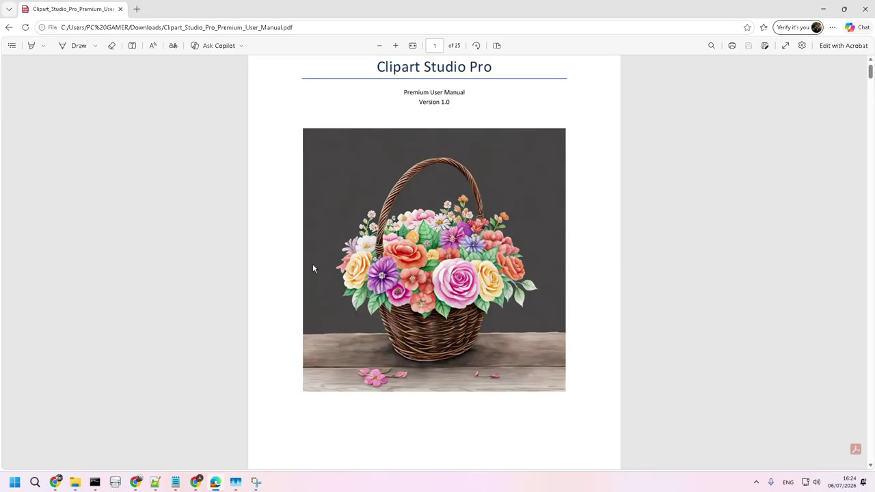
scroll(311, 269, "down", 4)
scroll(308, 272, "up", 3)
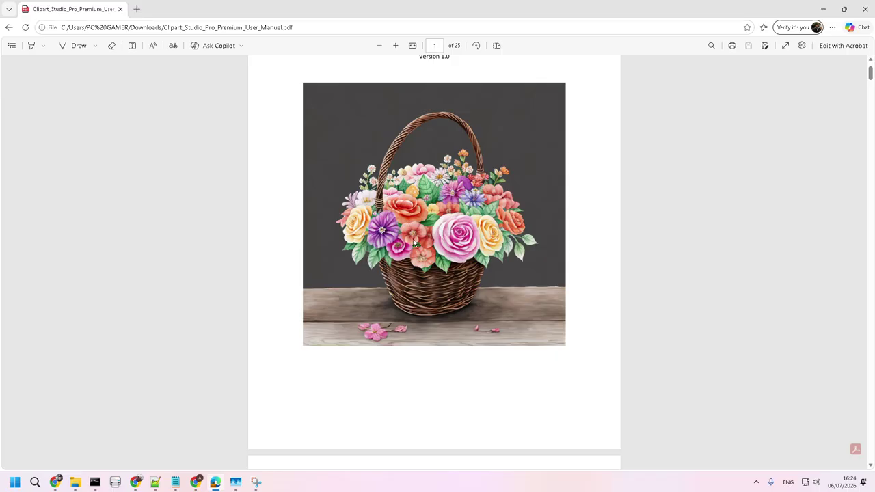
scroll(290, 247, "down", 2)
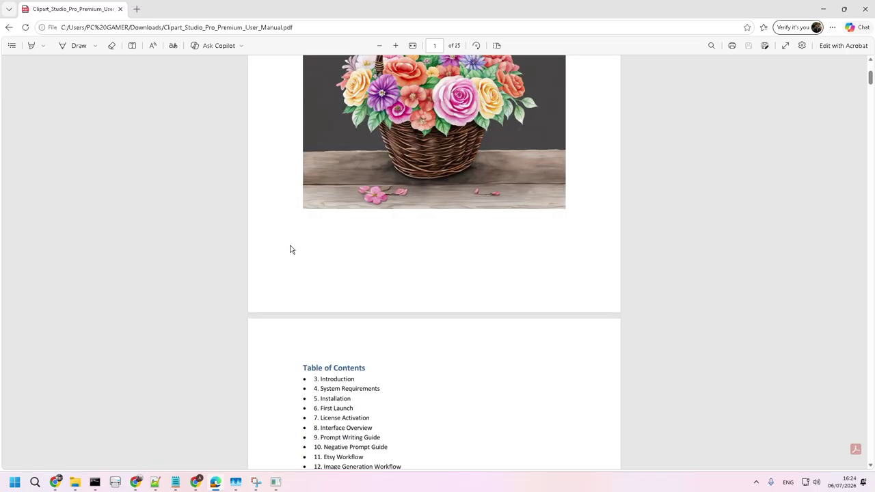
scroll(263, 255, "up", 1)
scroll(263, 254, "up", 1)
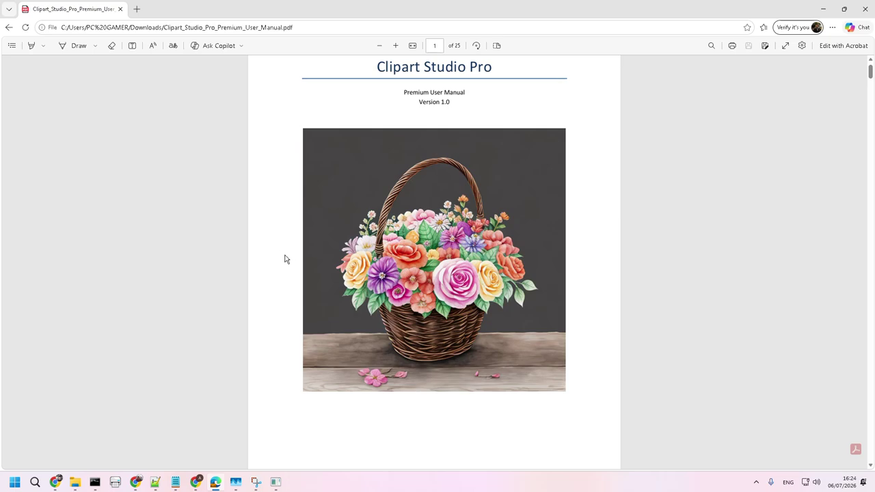
scroll(282, 259, "down", 3)
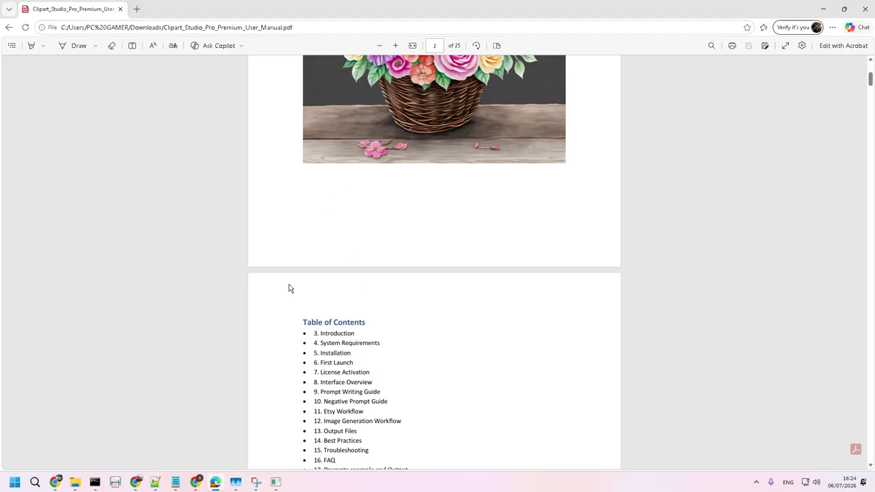
scroll(285, 306, "down", 15)
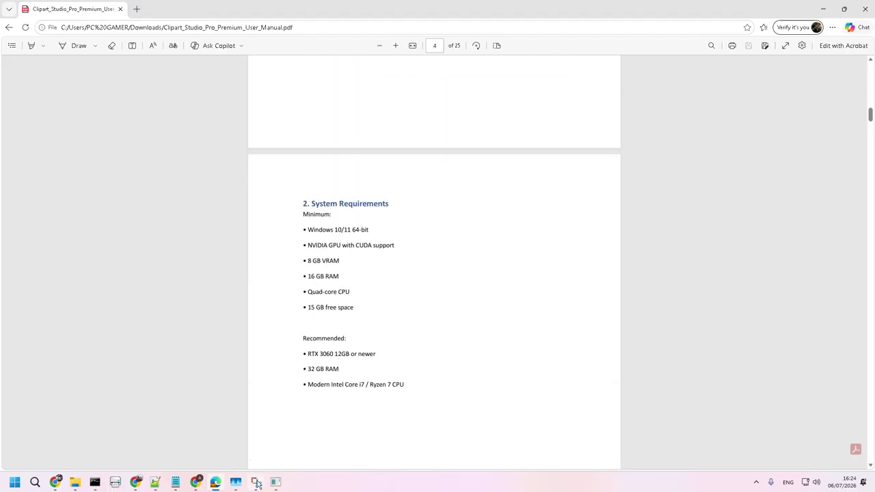
Switch to Clipart Studio Pro and look over the prompt fields and the steps and width settings.
left_click(275, 482)
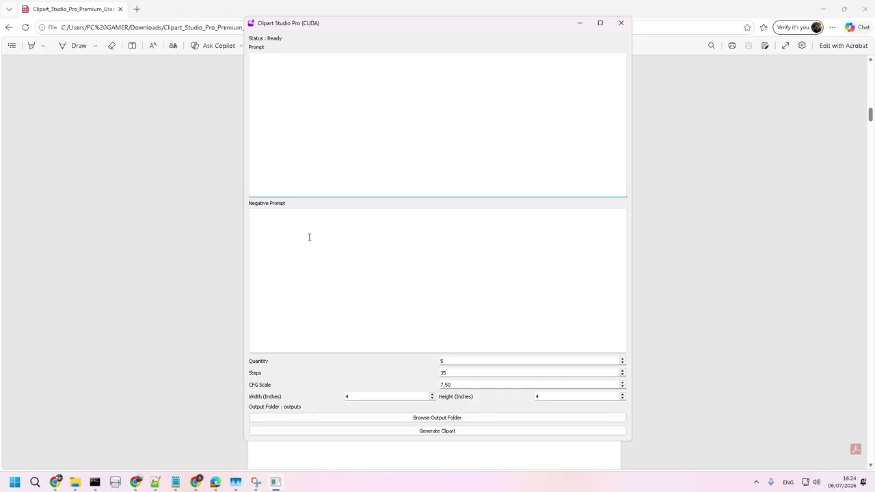
left_click(339, 253)
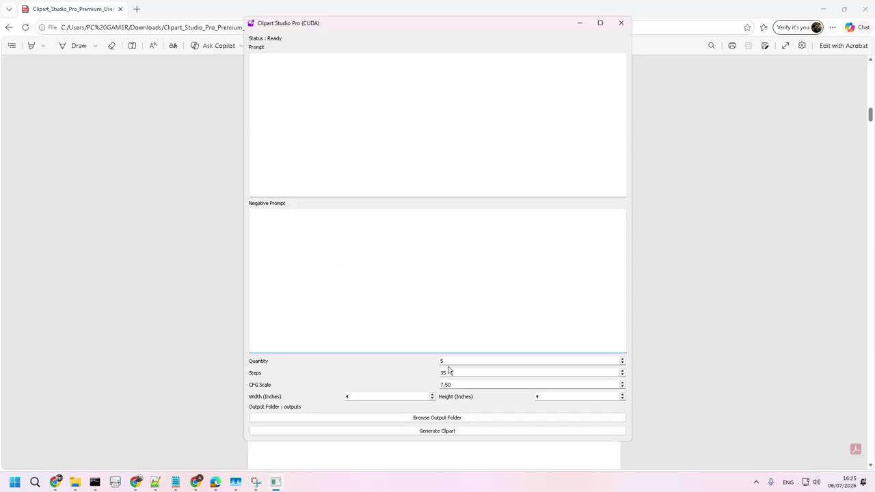
left_click_drag(464, 374, 374, 379)
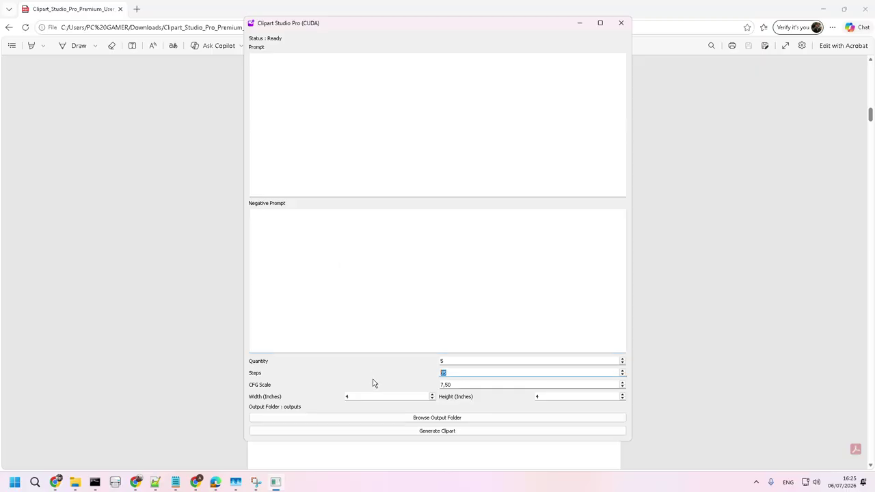
double_click(345, 396)
Return to the user manual and read through the license activation, generation workflow, FAQ and example prompt pages.
left_click(235, 317)
scroll(383, 307, "down", 20)
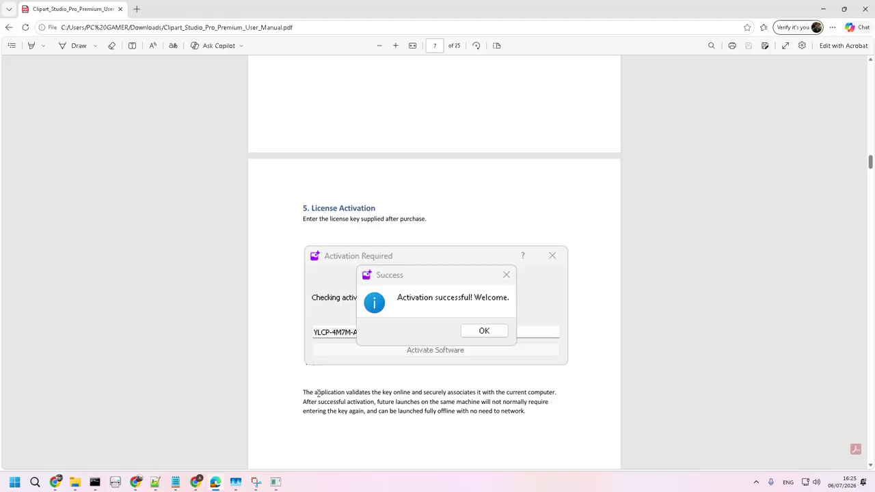
scroll(314, 403, "down", 20)
scroll(299, 432, "down", 12)
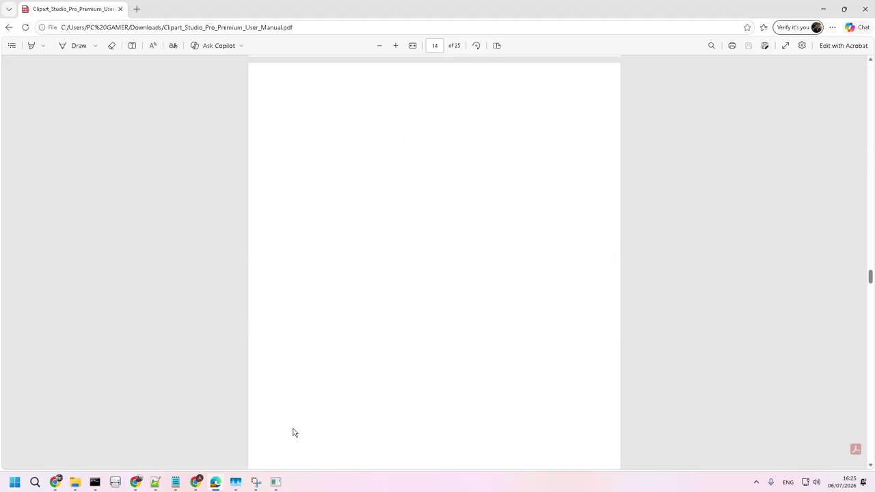
scroll(294, 432, "up", 9)
scroll(324, 332, "down", 7)
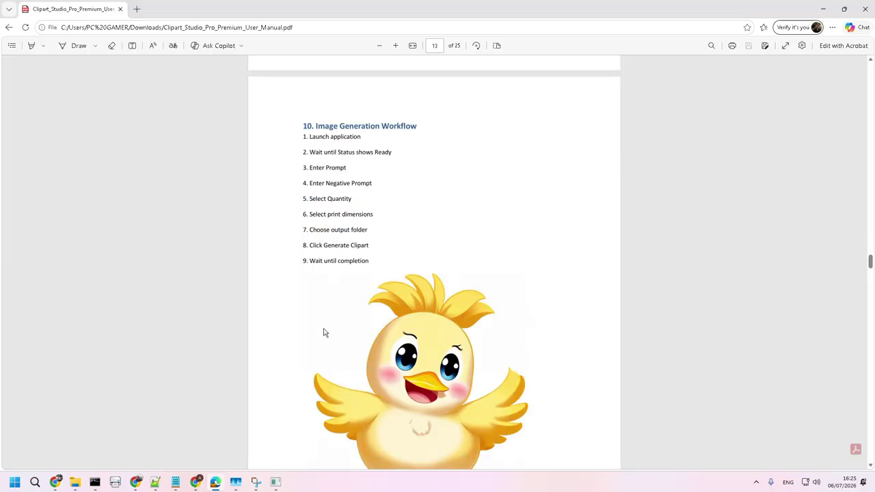
scroll(324, 334, "down", 20)
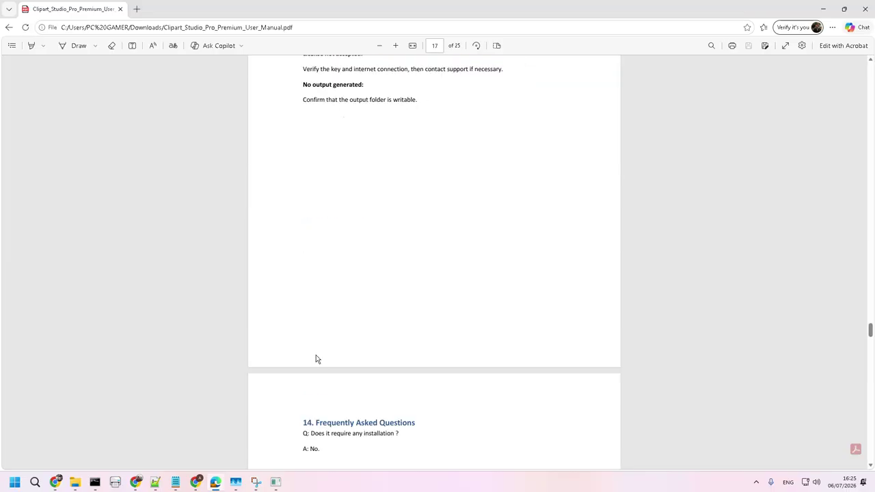
scroll(311, 372, "down", 15)
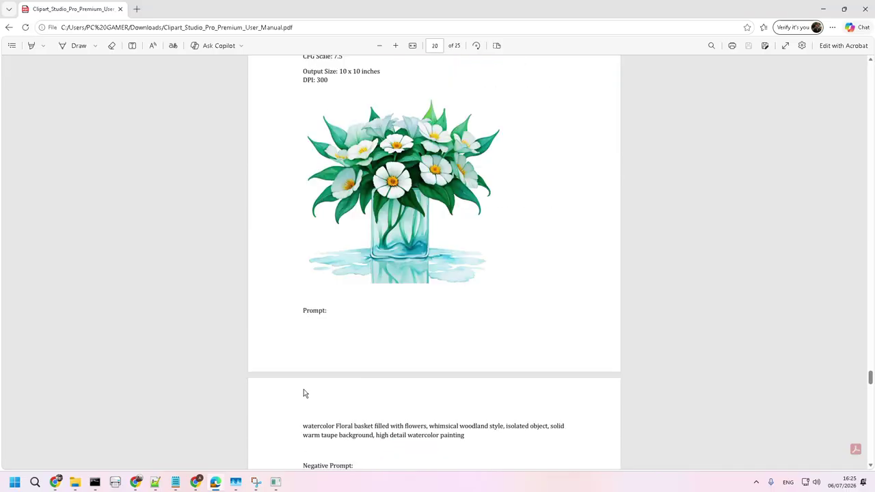
scroll(304, 396, "down", 10)
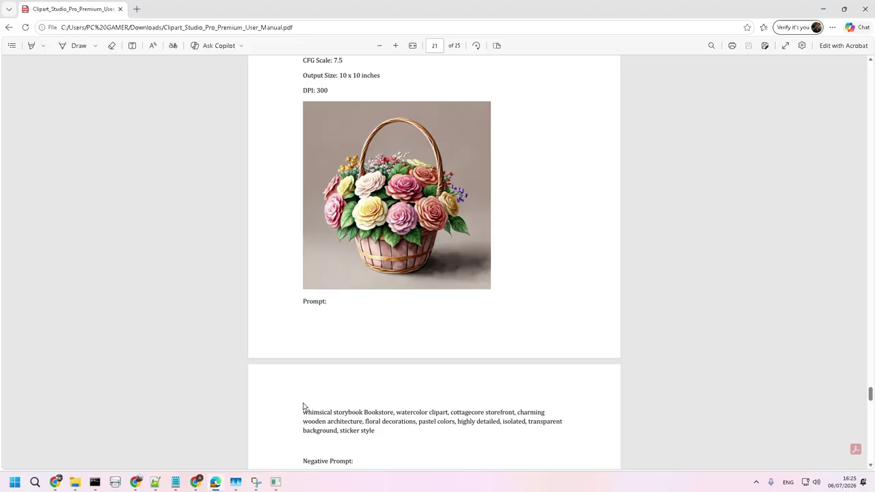
scroll(320, 316, "down", 3)
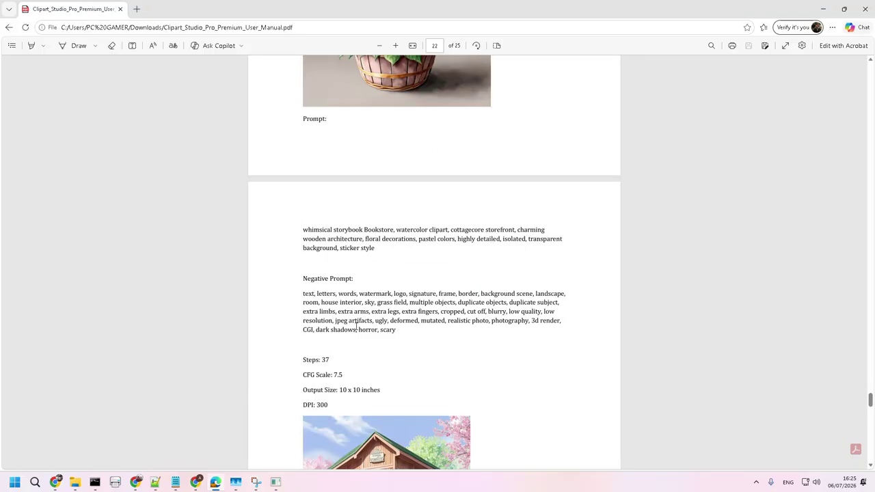
Copy the watercolor floral basket prompt from page 21 of the manual into Clipart Studio Pro's Prompt field.
scroll(356, 327, "up", 8)
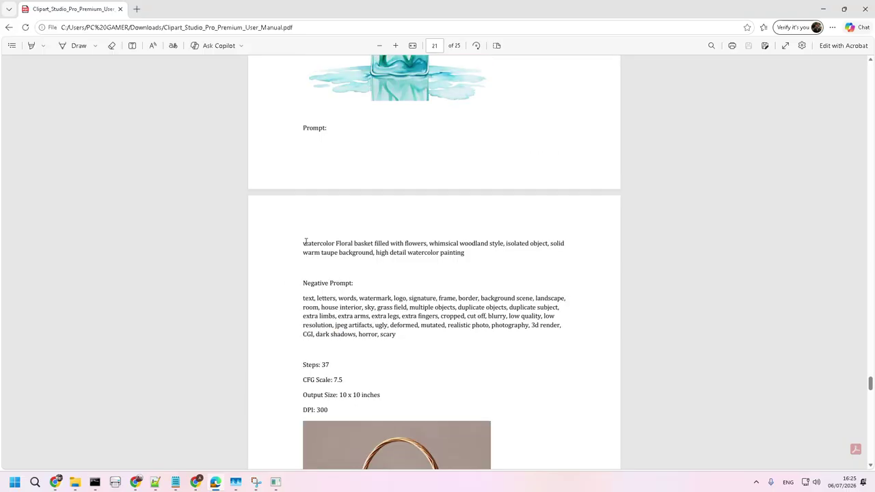
left_click_drag(304, 243, 470, 254)
key("ctrl+c")
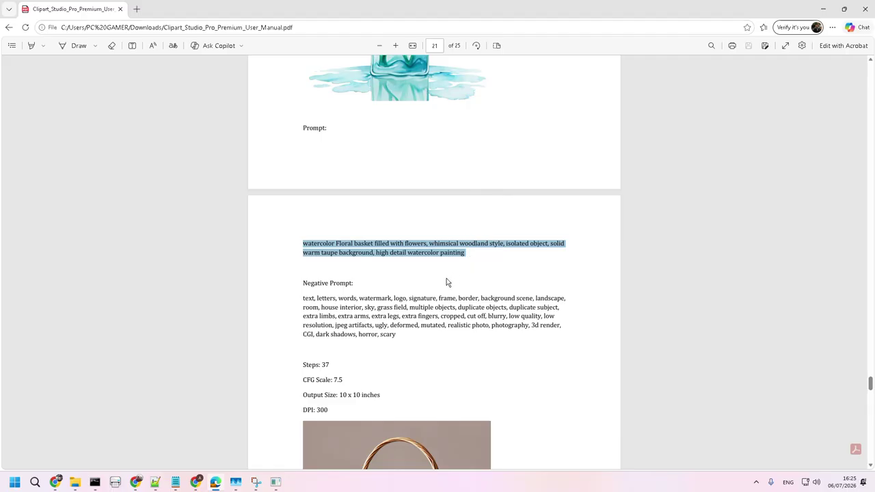
left_click(272, 486)
left_click(373, 130)
key("ctrl+v")
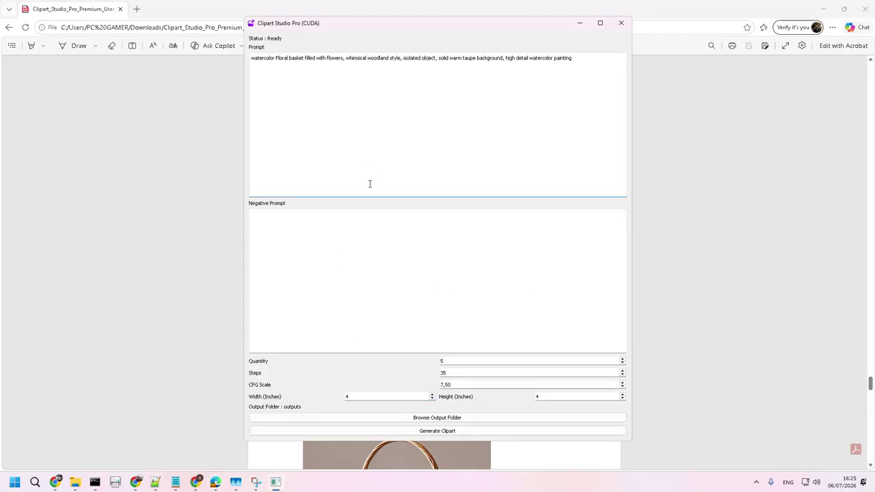
left_click_drag(582, 58, 250, 58)
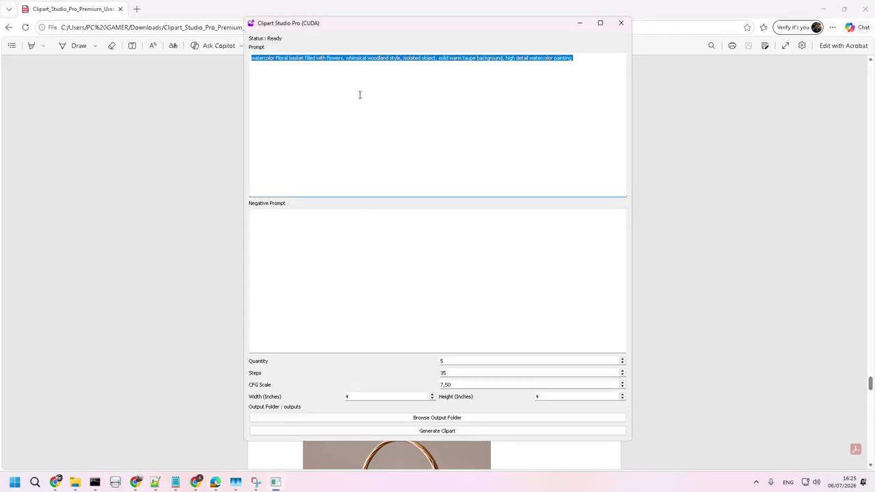
Copy the floral basket example's full negative prompt from the manual into Clipart Studio Pro's Negative Prompt field.
left_click(686, 316)
left_click_drag(403, 325, 401, 335)
left_click(294, 302, "shift")
right_click(307, 309)
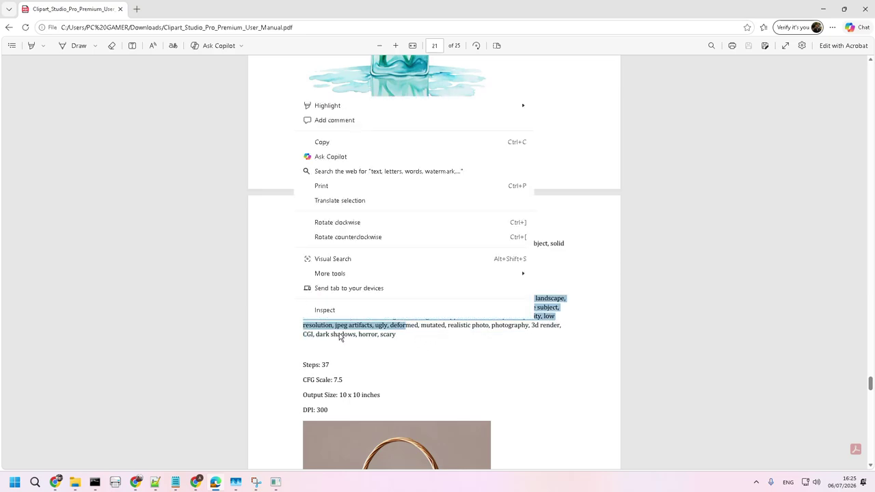
left_click(397, 334)
mouse_move(397, 334)
left_mouse_down()
mouse_move(299, 298)
mouse_move(407, 335)
left_mouse_up()
key("ctrl+c")
left_click(305, 299)
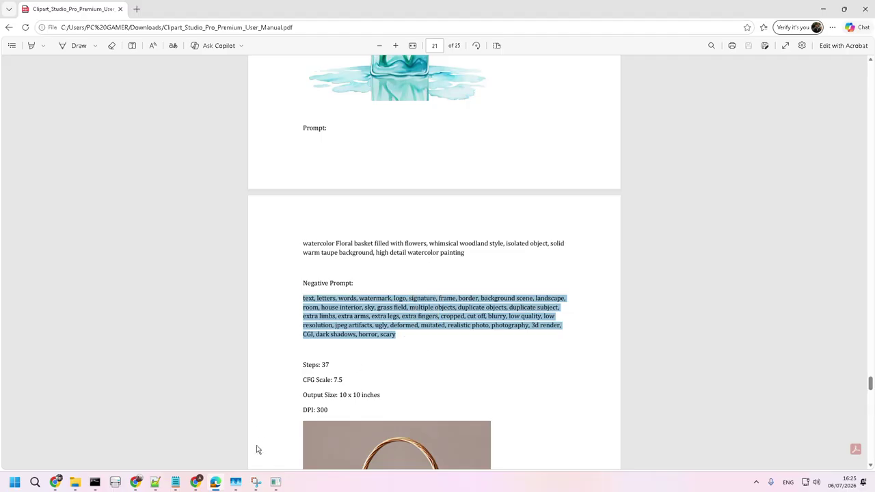
left_click(255, 482)
left_click(364, 229)
key("ctrl+v")
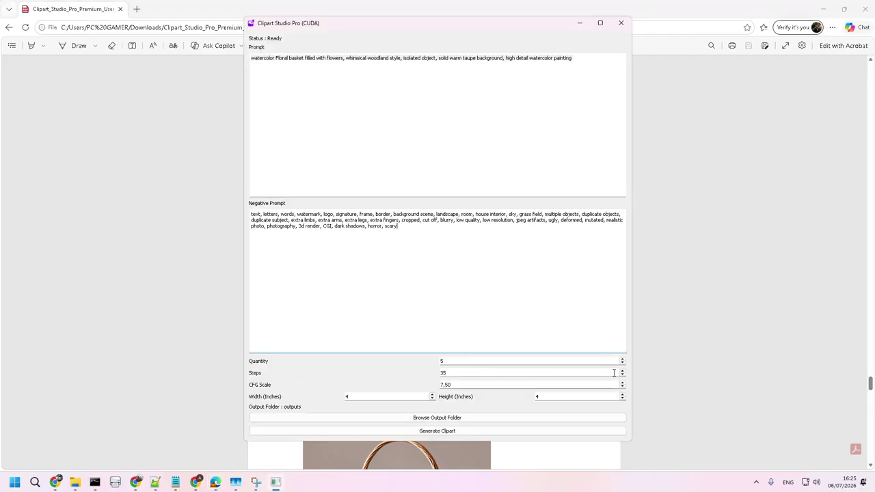
Set the number of generation steps to 37.
left_click(622, 370)
left_click(622, 371)
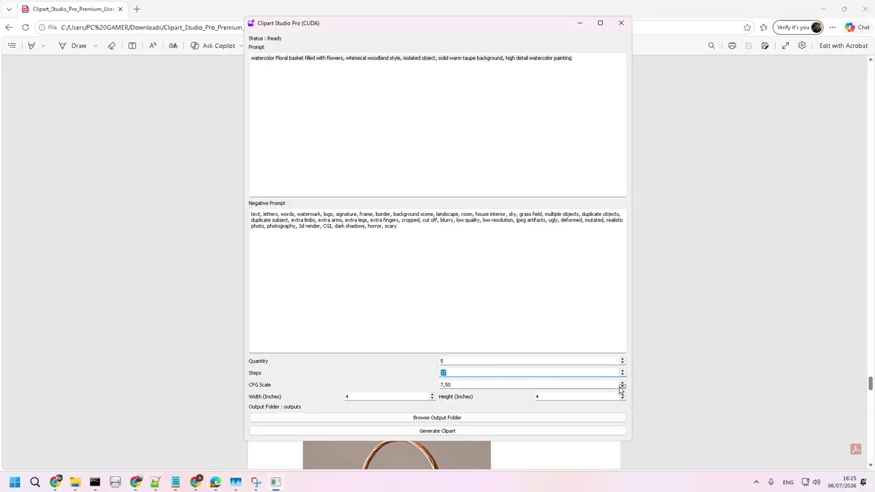
key("Tab")
key("Tab")
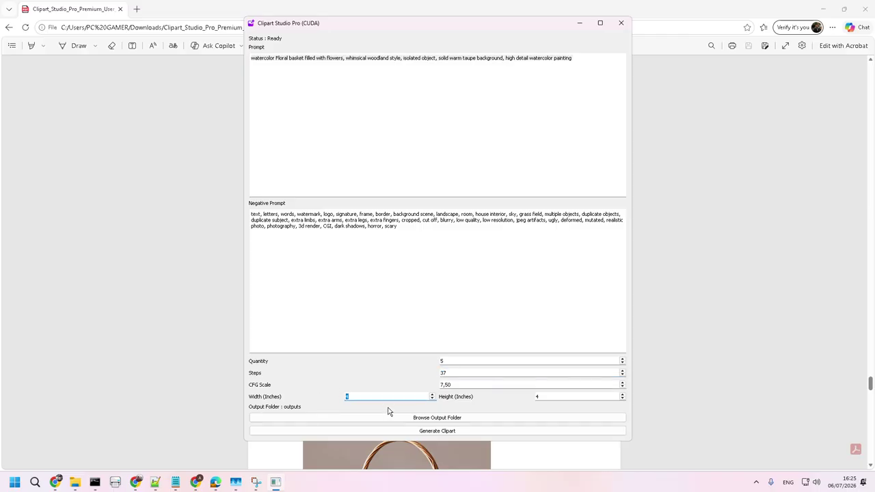
Set the output width and height to 10 inches each and start generating the clipart.
left_click(414, 397)
type("328")
key("Tab")
left_click_drag(377, 399, 333, 397)
type("10")
key("Tab")
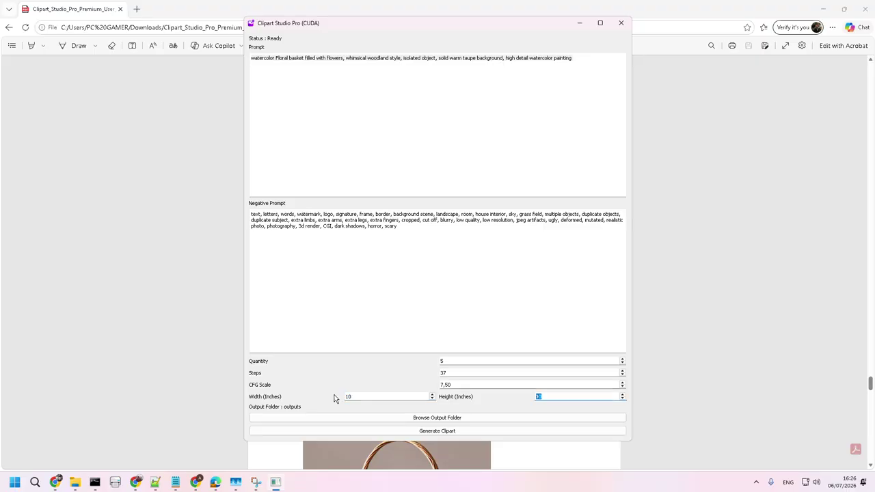
type("10")
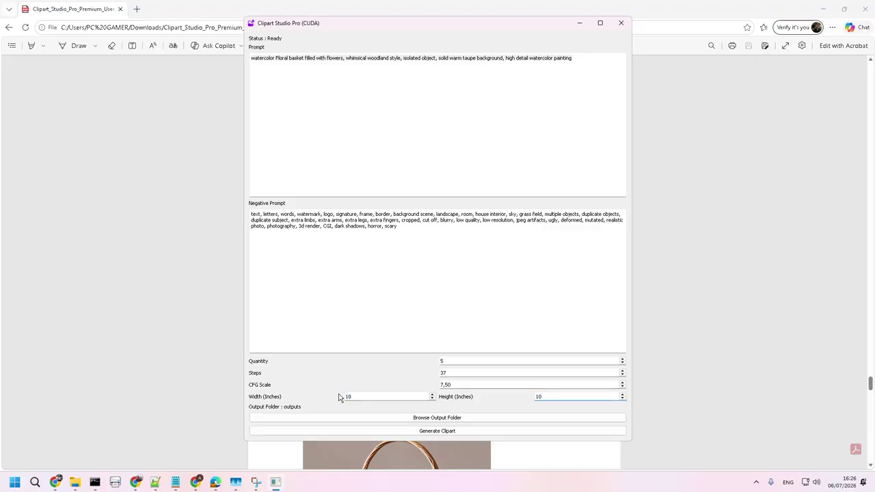
left_click(434, 431)
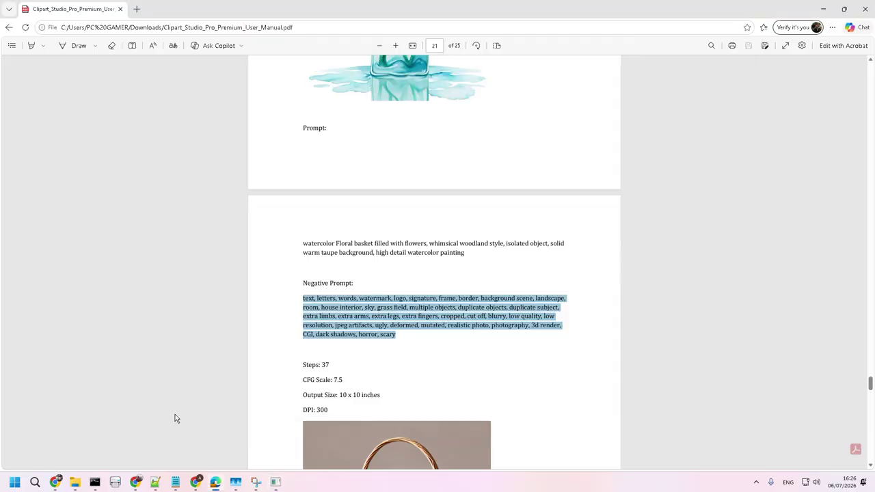
In File Explorer, open the 20260706_162616 folder inside ClipartStudio's outputs and review the settings recorded in its generation_info file.
left_click(175, 414)
mouse_move(75, 482)
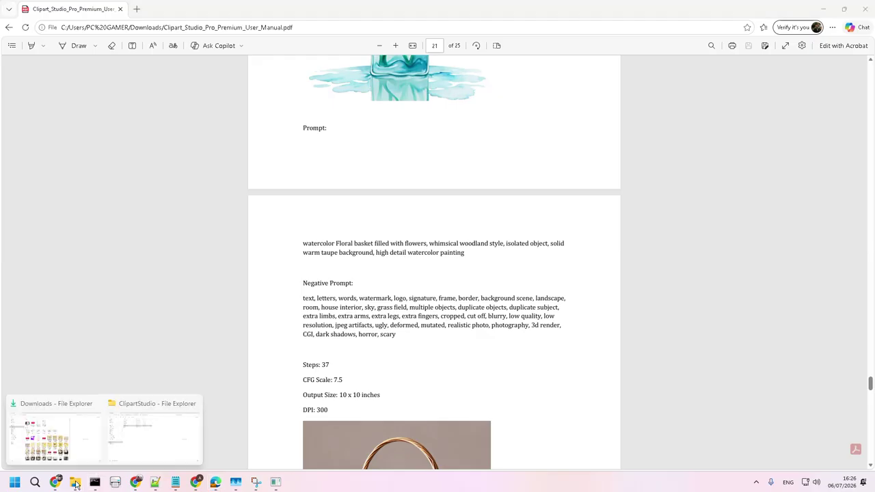
left_click(169, 437)
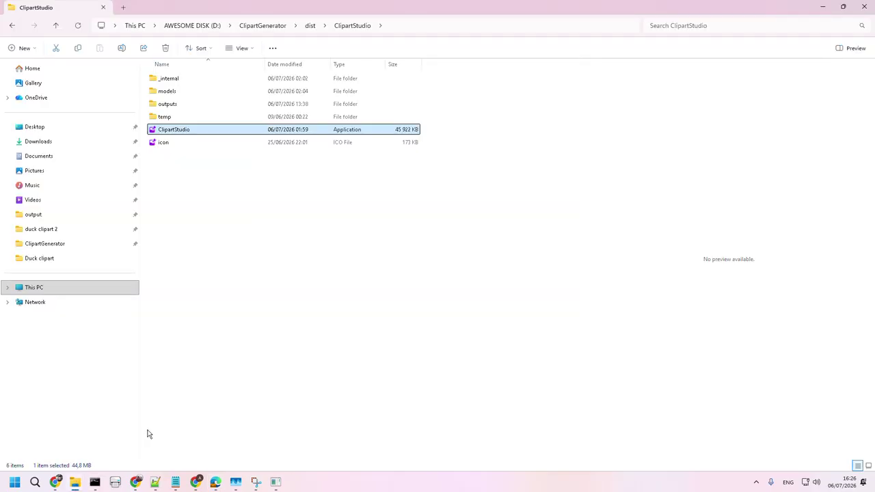
left_click(172, 105)
double_click(179, 106)
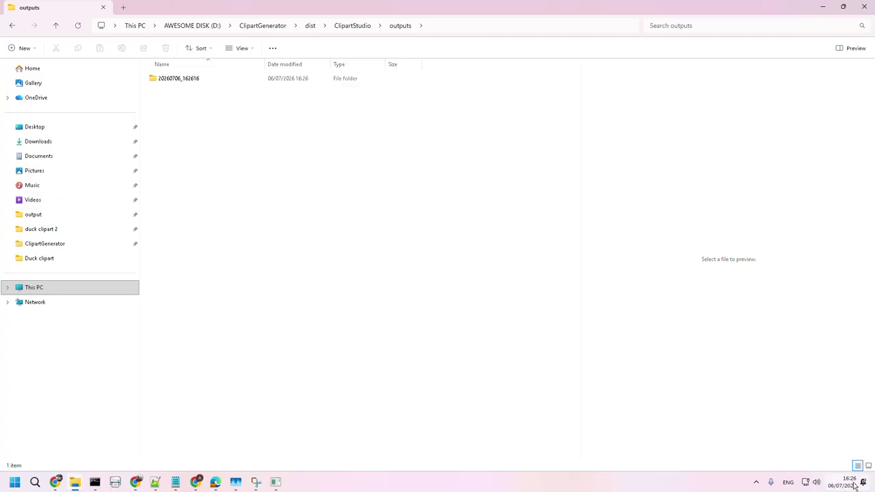
double_click(189, 81)
left_click(195, 80)
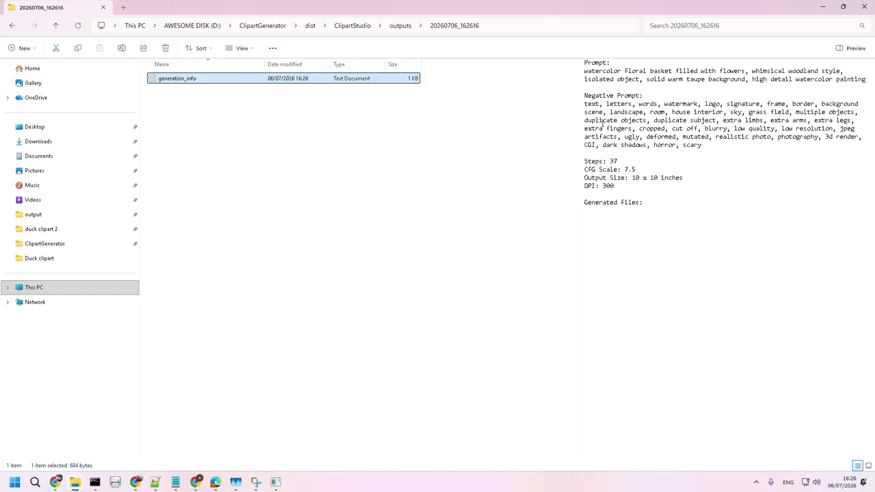
left_click(649, 203)
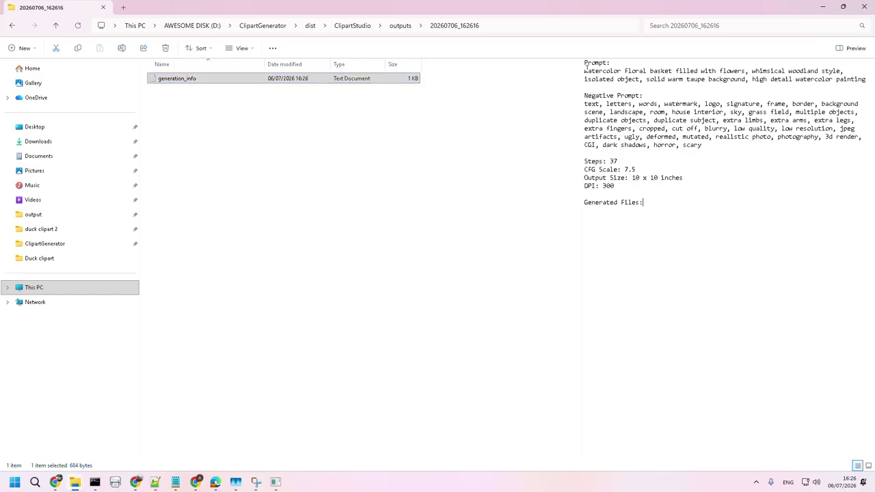
left_click(623, 186)
Check the Clipart Studio Pro window, then reopen the 20260706_162616 output folder in File Explorer.
left_click(276, 482)
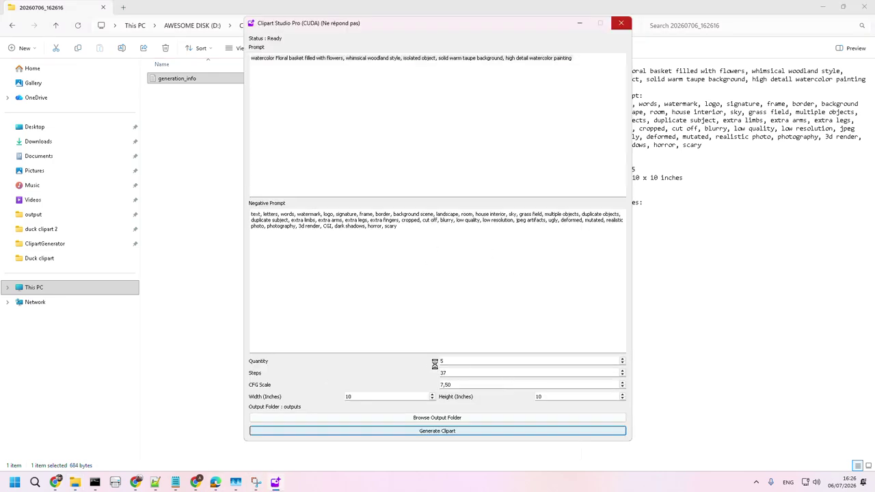
left_click(184, 137)
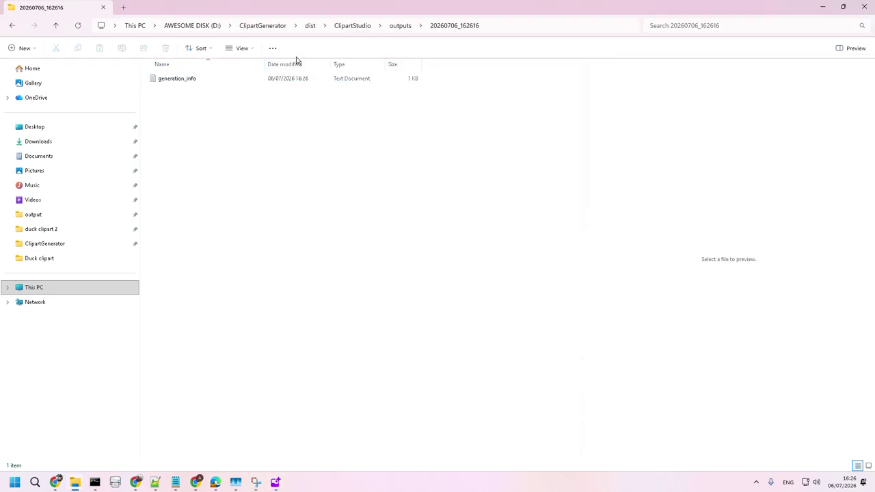
left_click(350, 27)
double_click(193, 106)
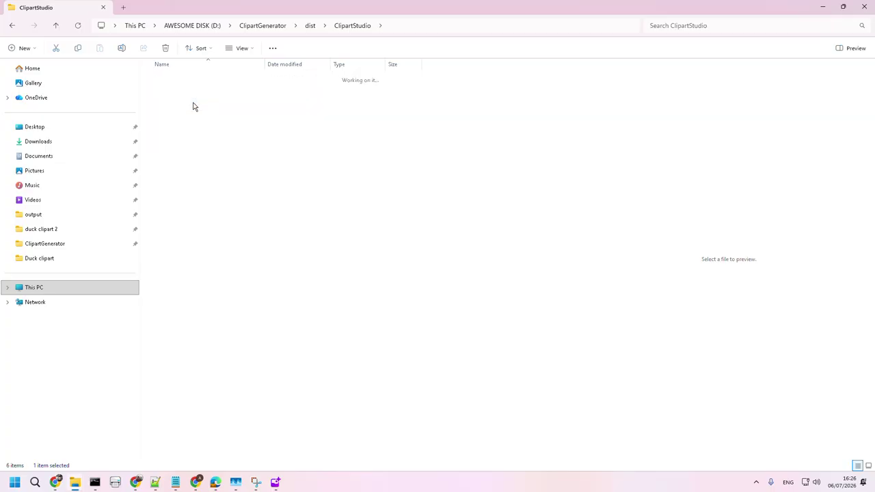
double_click(194, 79)
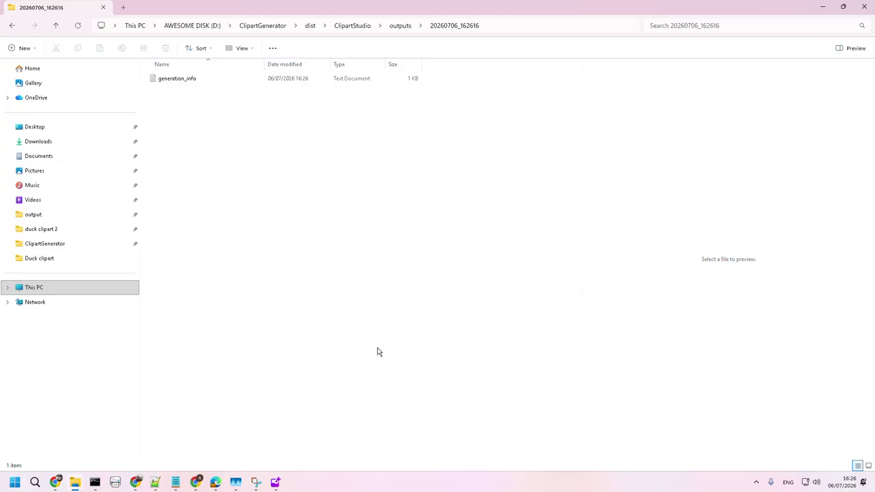
Check the GPU activity in Task Manager, then view the first generated floral basket image, clipart_001_seed_528486, at full window size.
left_click(235, 482)
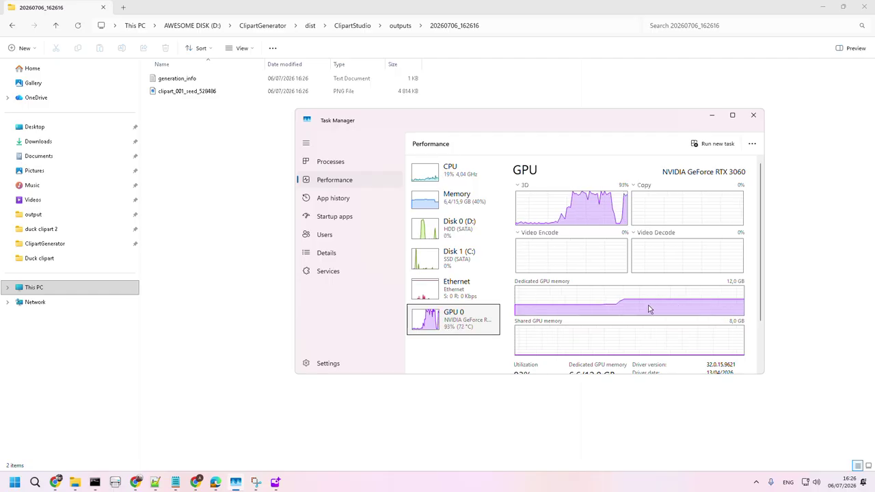
left_click(298, 92)
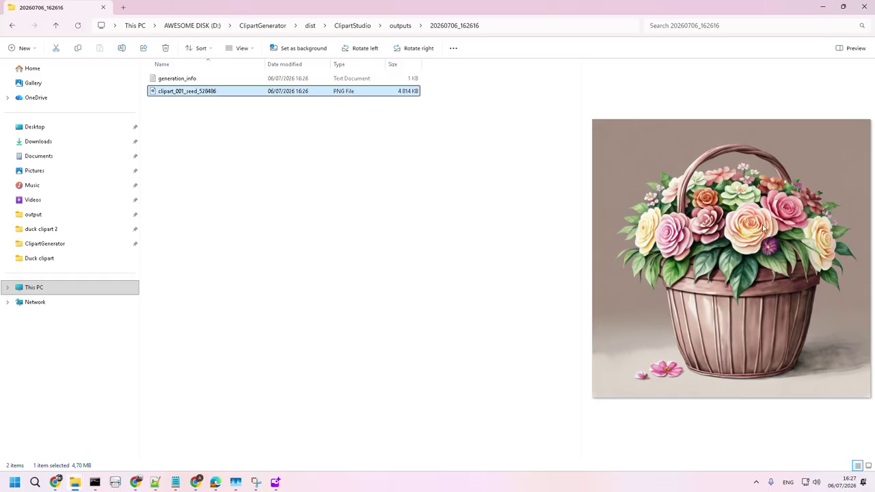
double_click(330, 92)
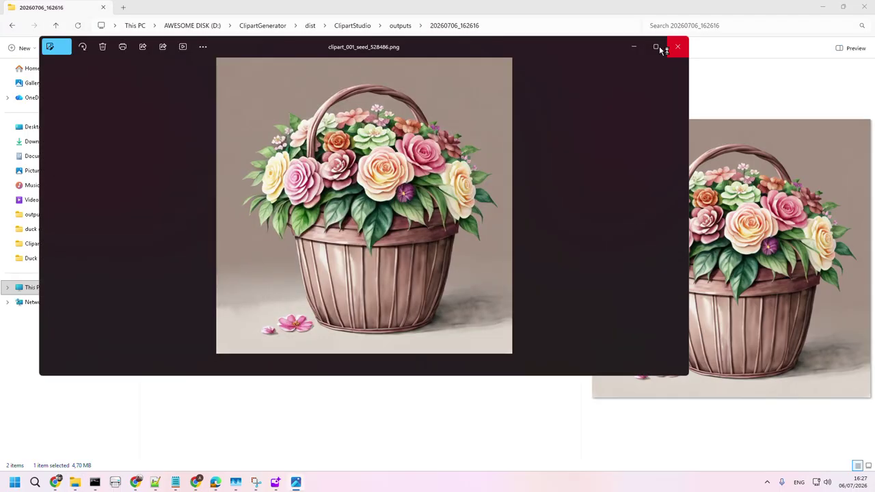
left_click(657, 45)
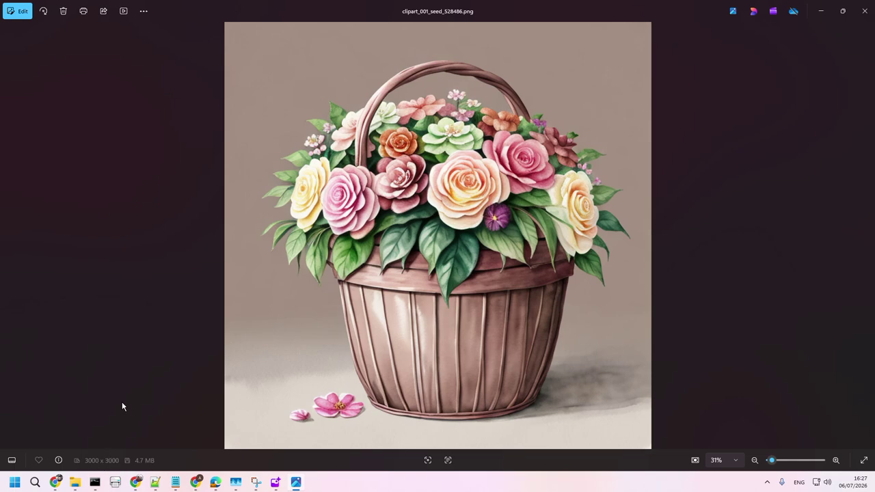
left_click(862, 11)
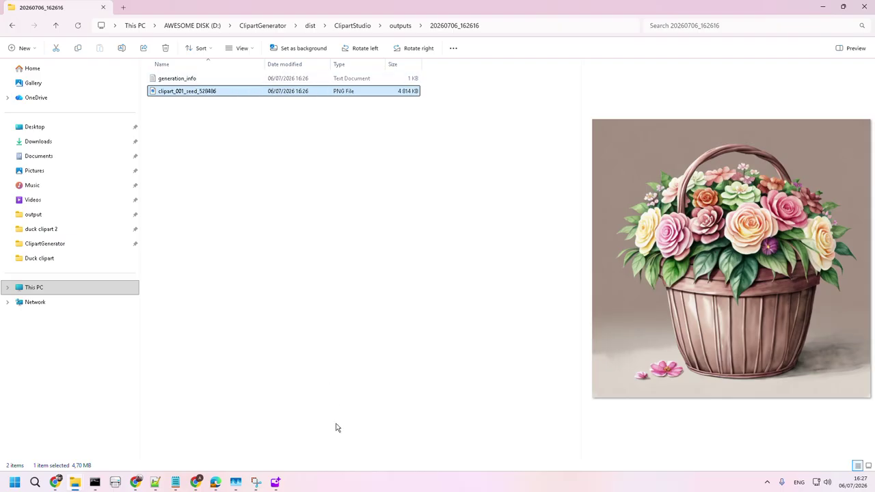
Return to the user manual PDF and find section 11, Output Files, on page 15.
mouse_move(277, 484)
left_click(218, 482)
scroll(344, 350, "up", 20)
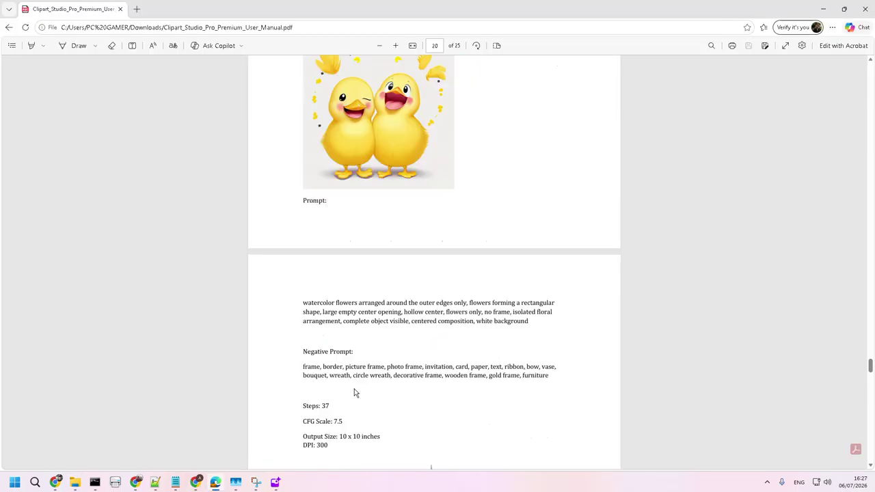
scroll(348, 389, "up", 15)
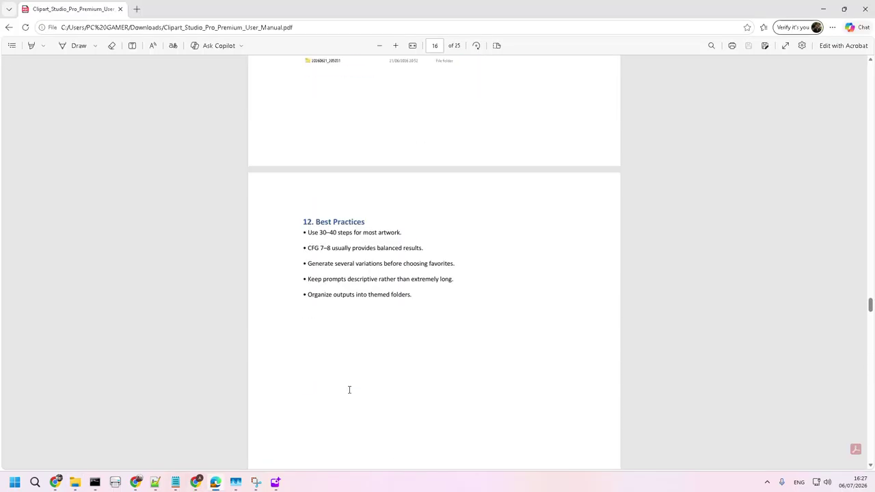
scroll(349, 389, "down", 1)
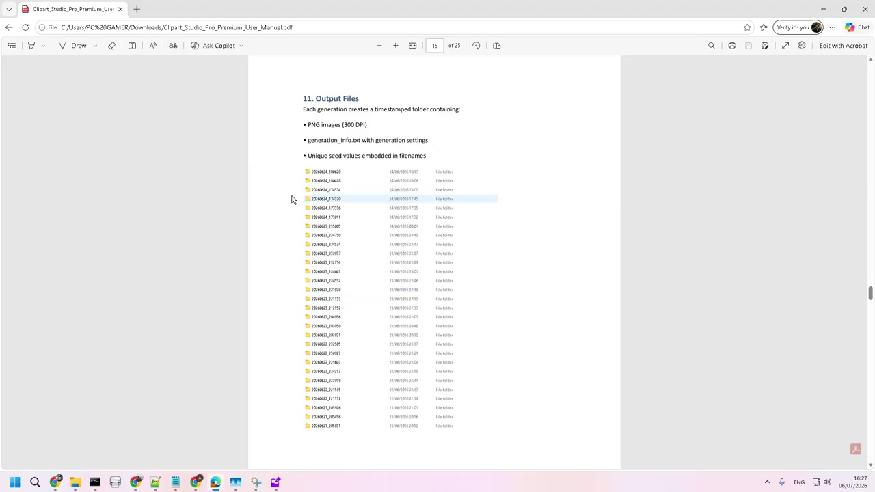
In File Explorer, browse the earlier generation folders in ClipartGenerator's own outputs folder.
mouse_move(70, 486)
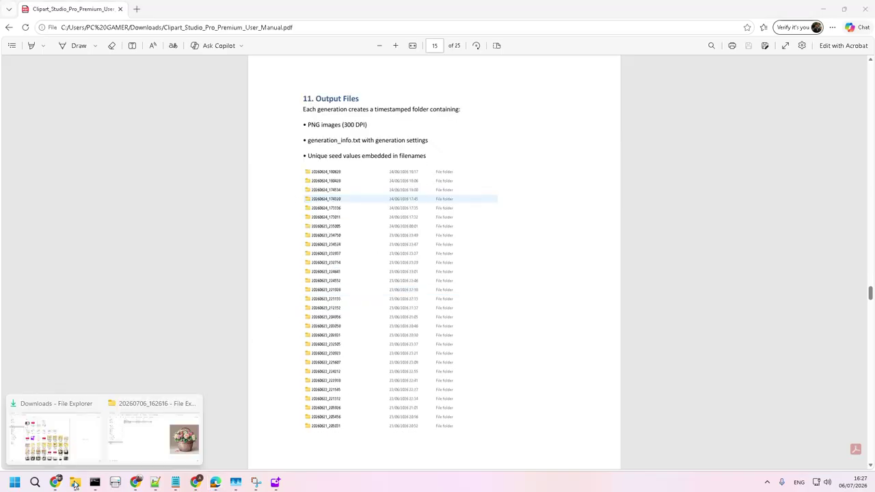
left_click(134, 440)
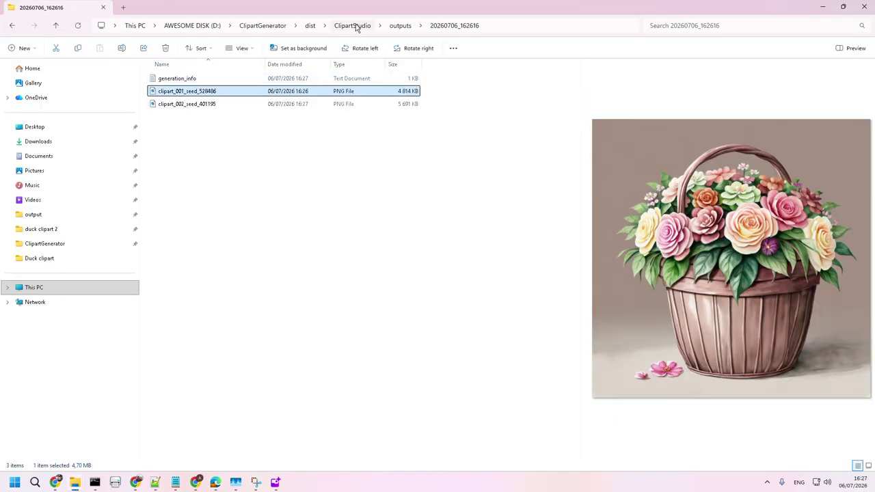
left_click(263, 25)
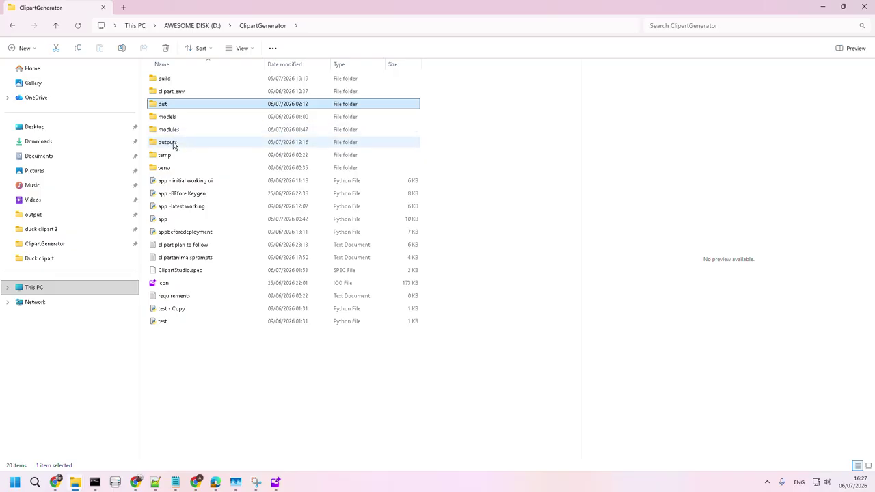
double_click(172, 143)
scroll(251, 303, "down", 20)
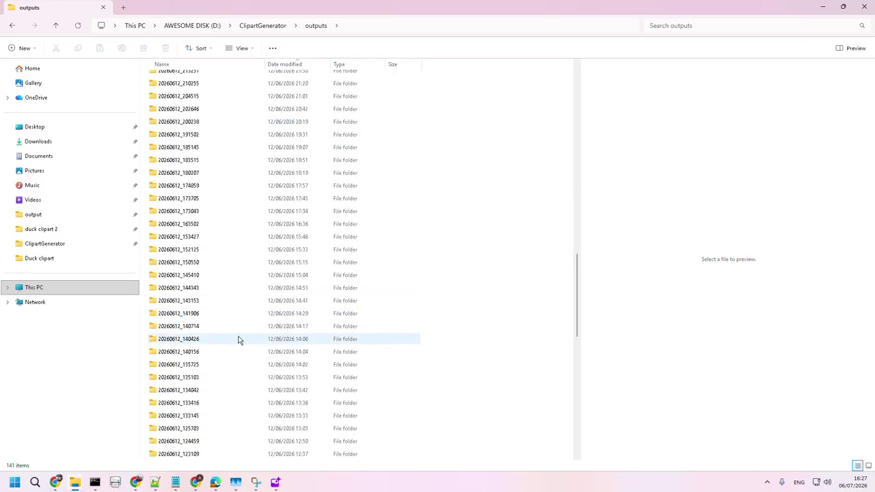
scroll(227, 367, "up", 5)
double_click(192, 307)
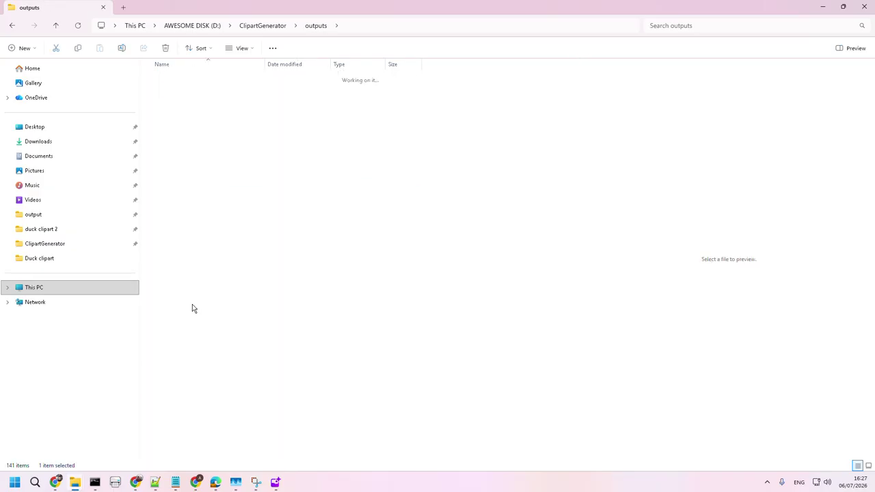
left_click(316, 25)
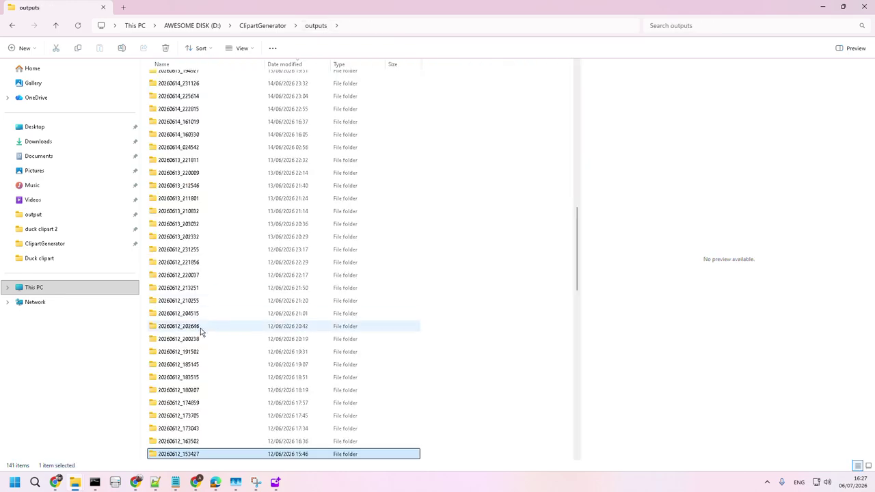
Open the 20260612_180207 generation folder and preview several of its turquoise butterfly cliparts.
double_click(197, 391)
left_click(226, 83)
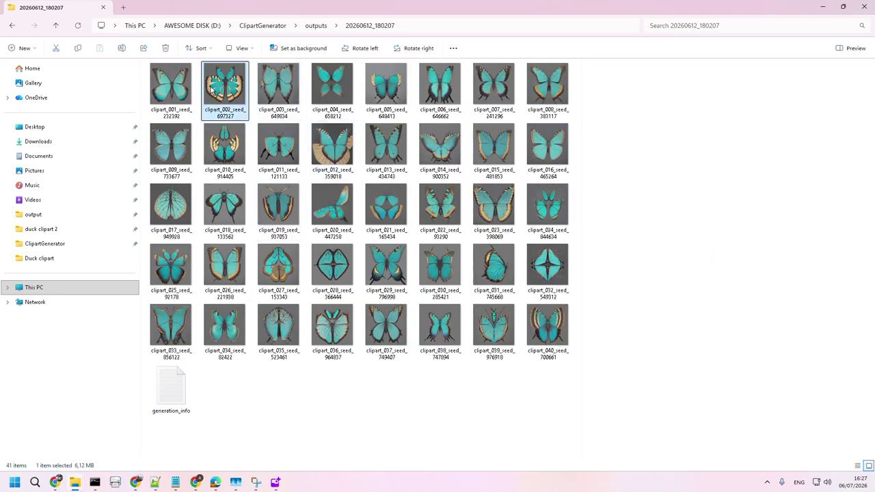
left_click(180, 86)
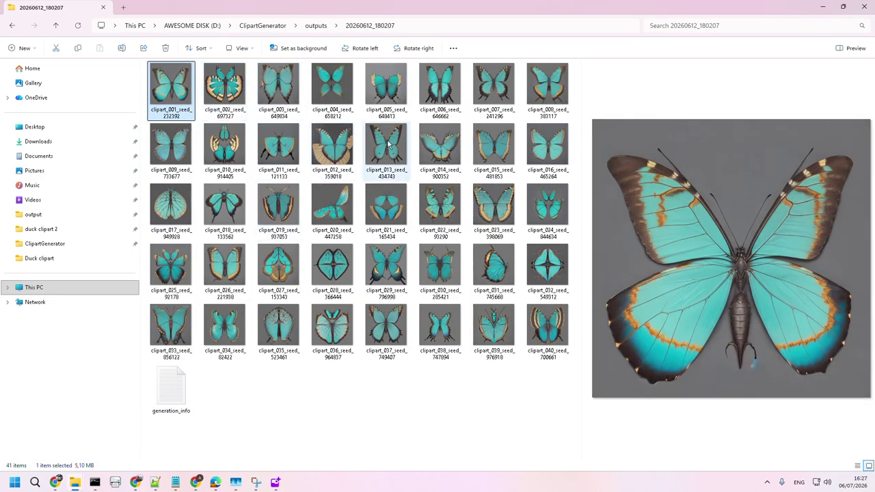
left_click(386, 145)
left_click(386, 266)
left_click(440, 268)
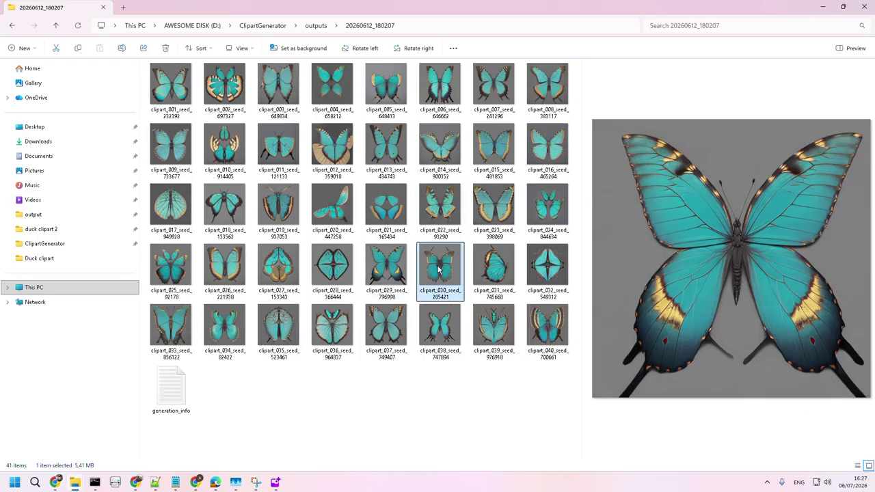
left_click(487, 274)
left_click(539, 275)
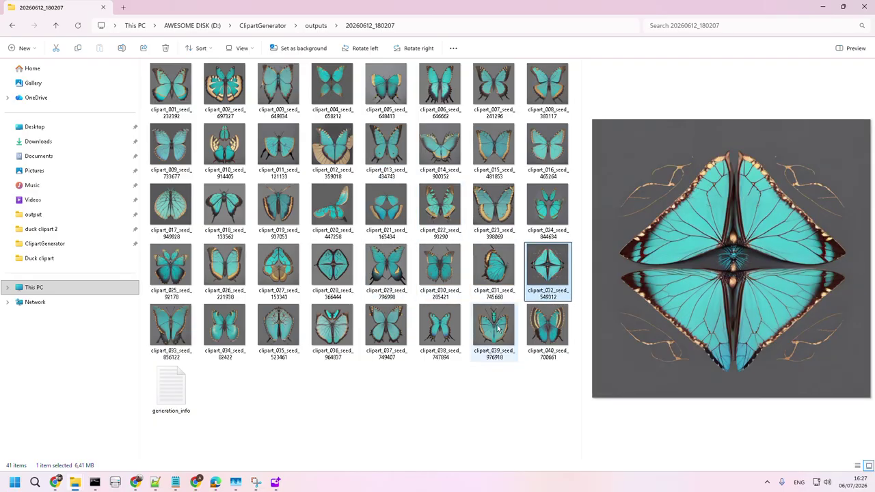
left_click(493, 330)
left_click(445, 334)
left_click(385, 329)
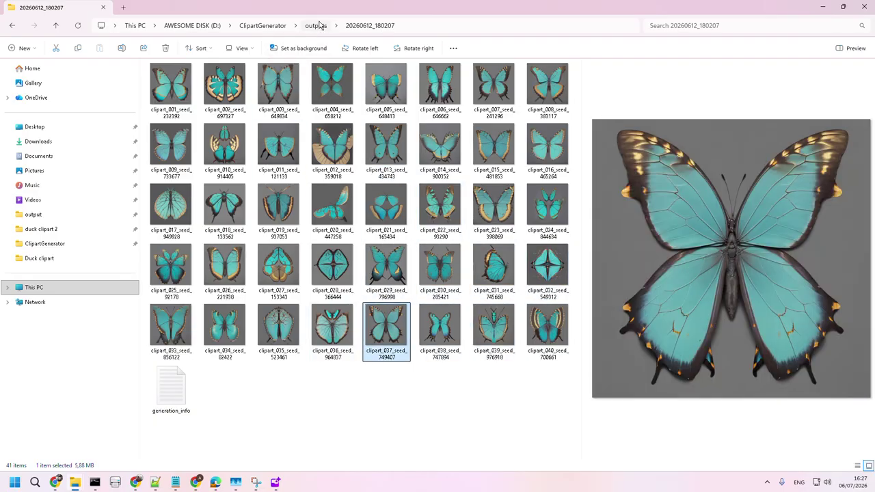
Open the 20260612_183515 generation folder and preview butterfly cliparts 025 and 027.
left_click(316, 26)
double_click(197, 441)
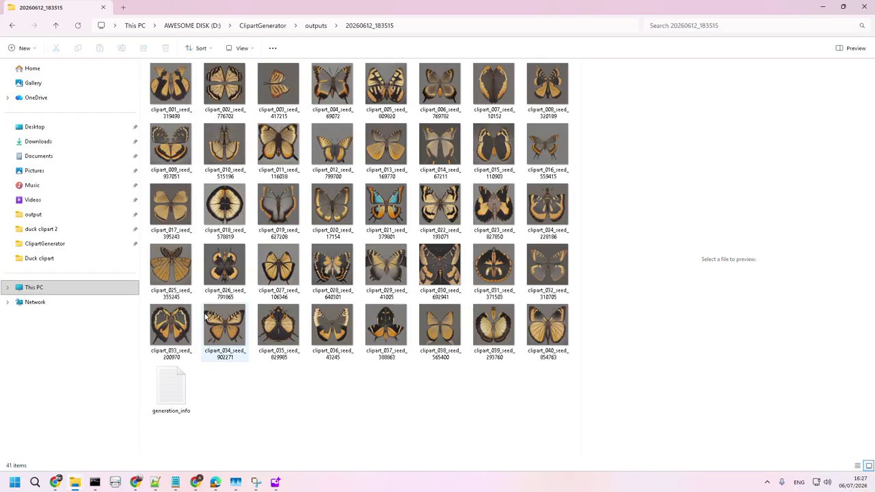
left_click(171, 268)
left_click(267, 268)
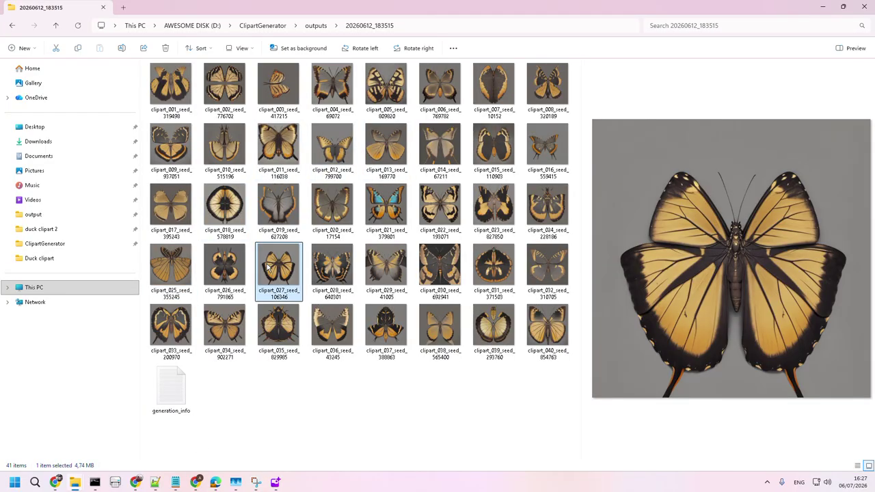
Open the 20260612_210255 generation folder and preview butterfly clipart 028.
left_click(316, 26)
double_click(219, 378)
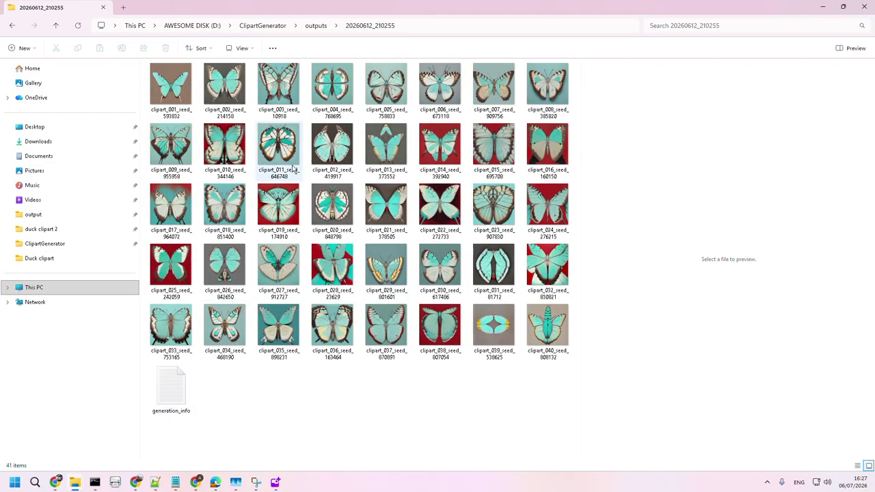
left_click(348, 266)
Open the 20260613_203032 generation folder from the outputs to look over its duckling cliparts.
left_click(316, 26)
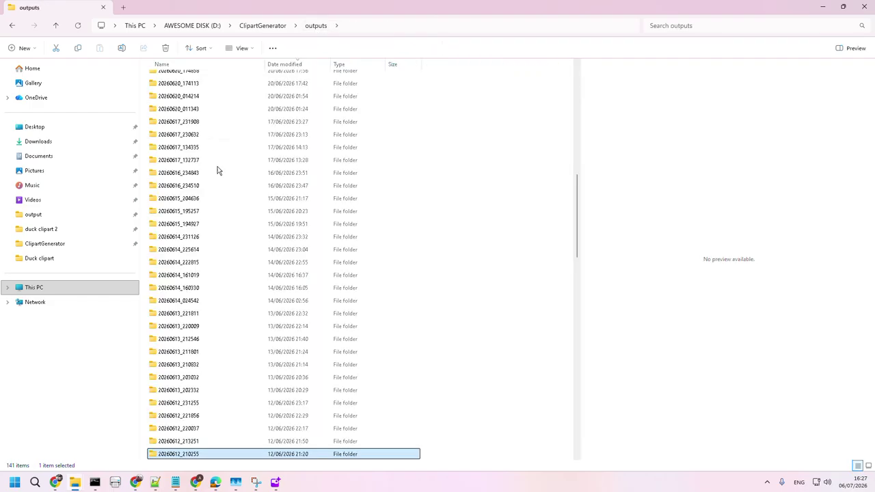
left_click(210, 381)
double_click(210, 382)
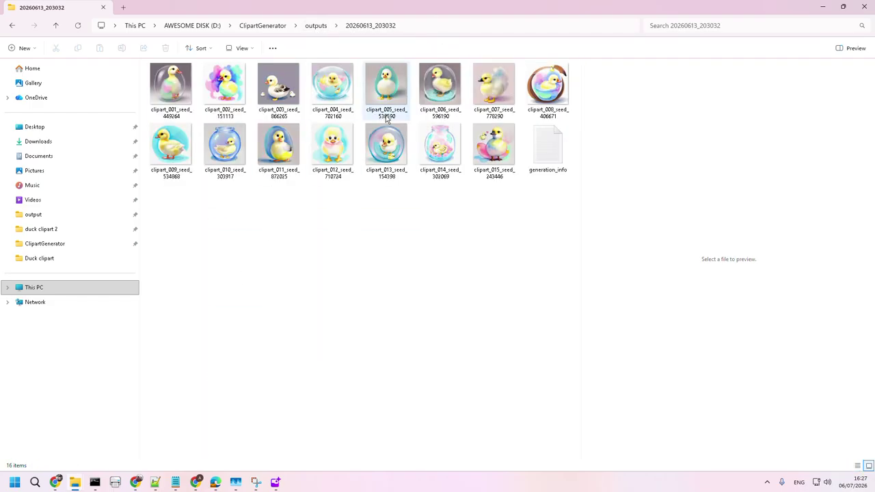
Open the 20260614_160330 generation folder and preview the floral basket clipart_003_seed_129212.
left_click(310, 26)
left_click(211, 363)
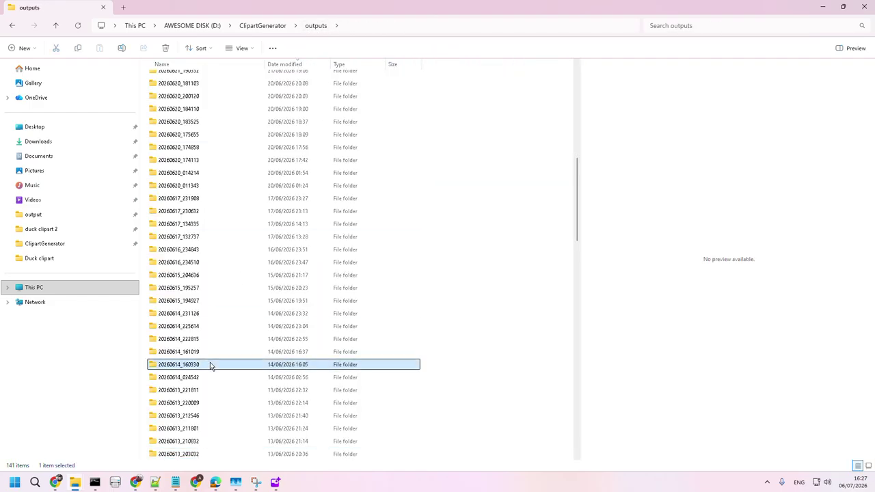
double_click(211, 362)
left_click(278, 85)
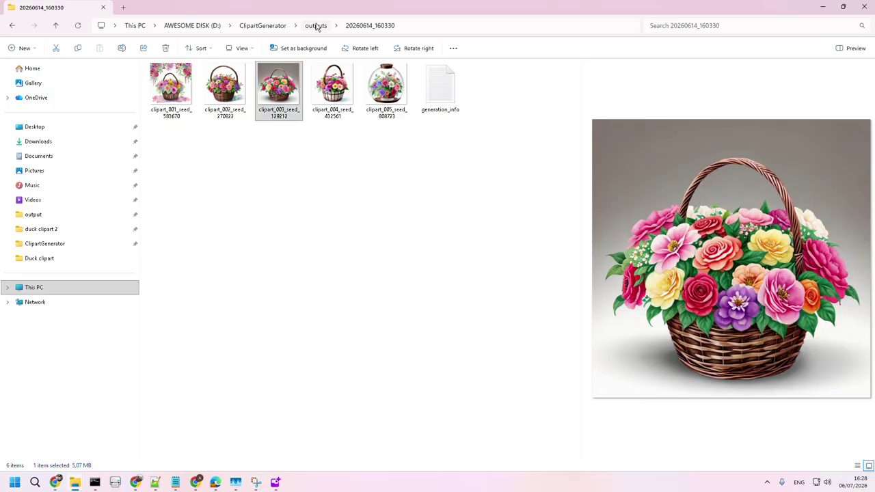
Open the 20260616_234843 generation folder from the outputs and preview the pink bookshop clipart 004.
left_click(315, 26)
double_click(212, 339)
left_click(342, 85)
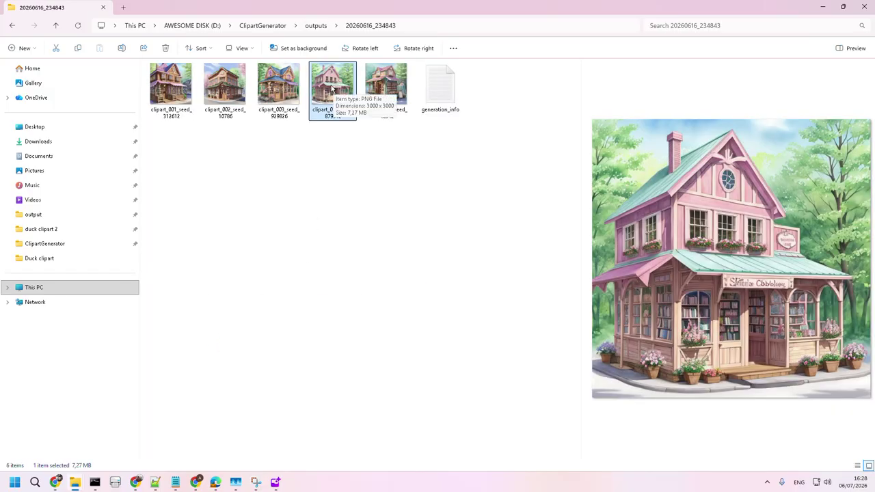
Open the 20260620_174113 generation folder and preview flower vase clipart_003_seed_723745 and the black clipart_004_seed_580718.
left_click(316, 26)
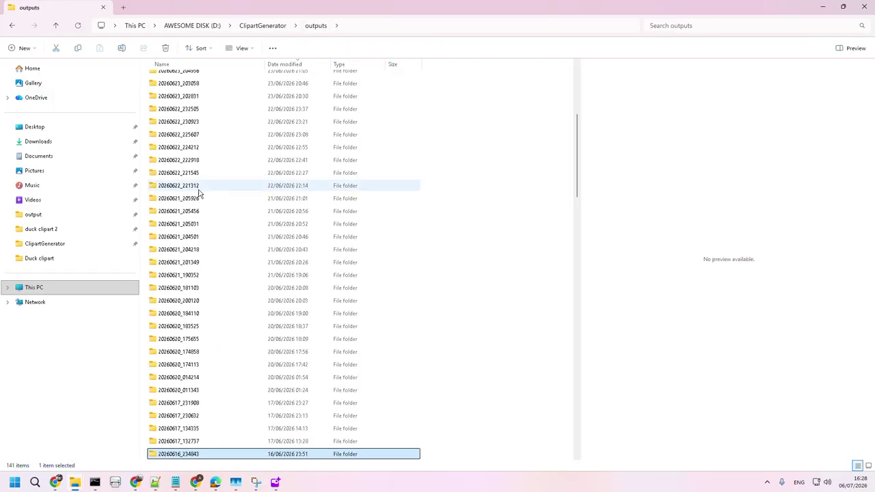
double_click(198, 365)
left_click(257, 99)
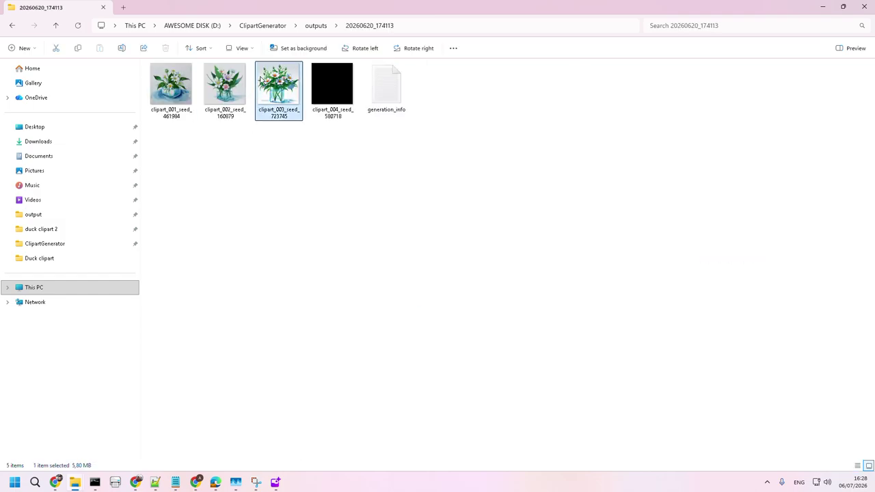
left_click(324, 83)
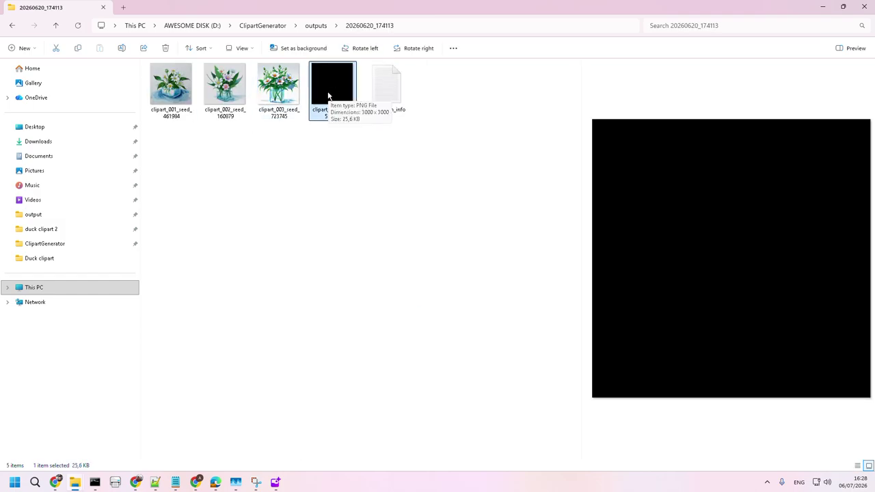
Open the 20260620_183515 generation folder in the outputs and preview white flower clipart_002_seed_592048.
left_click(317, 26)
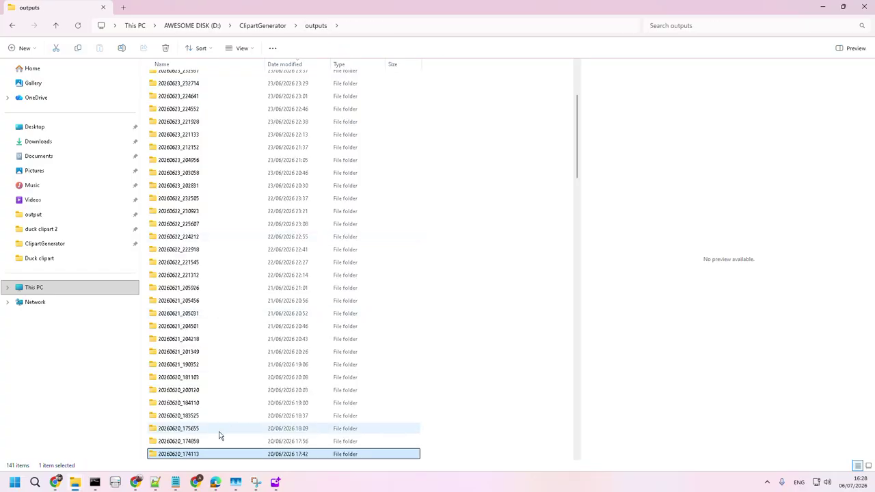
double_click(197, 415)
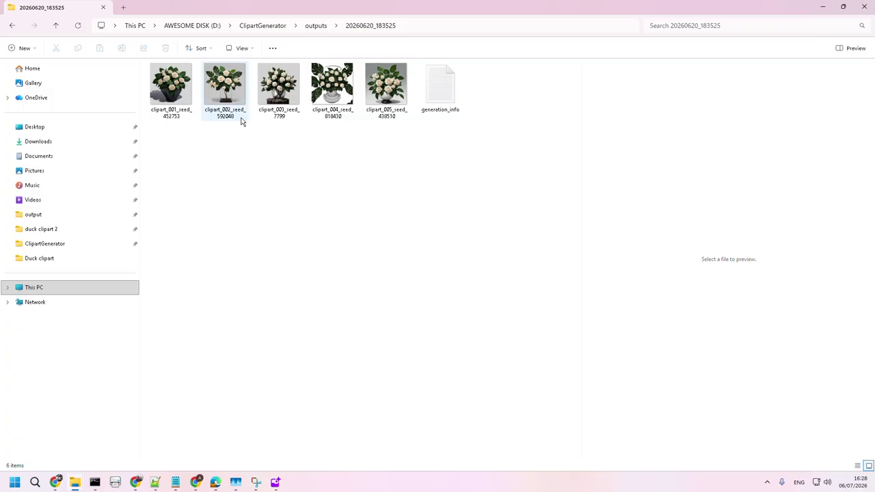
left_click(231, 92)
Open the 20260621_190352 generation folder and preview the lantern clipart_003_seed_985836.
left_click(321, 25)
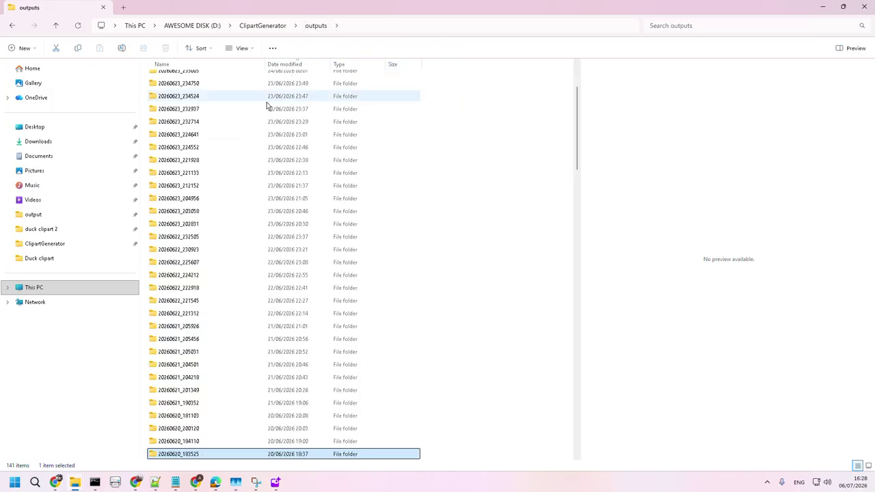
left_click(217, 404)
double_click(216, 403)
left_click(278, 86)
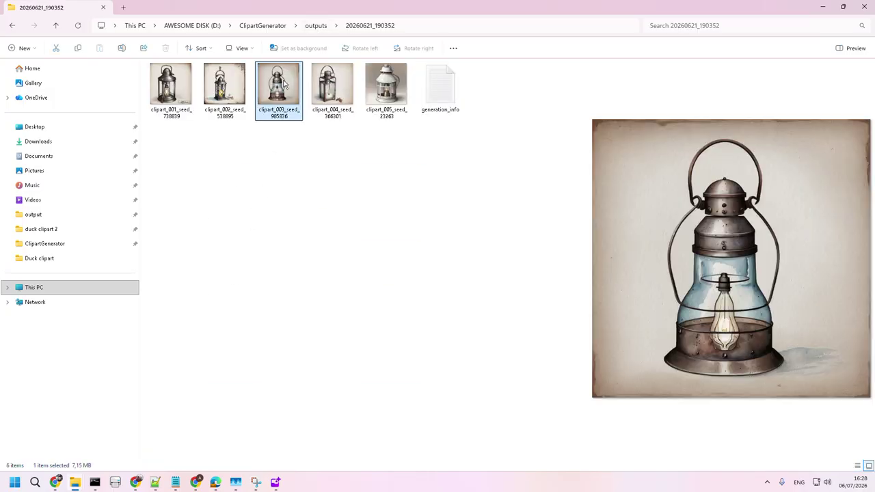
Preview the third clipart in the 20260623_221928 folder and open the 20260623_232937 folder to look over its chef duck cliparts.
left_click(319, 26)
double_click(176, 247)
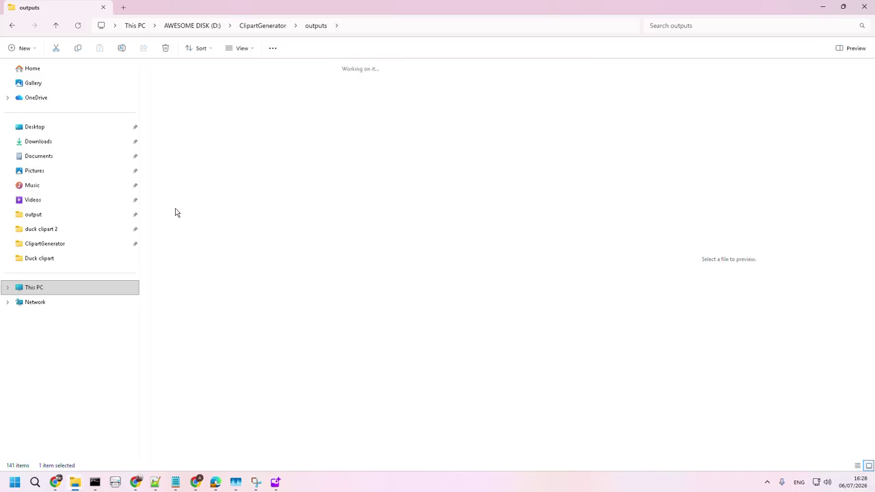
left_click(275, 84)
left_click(320, 26)
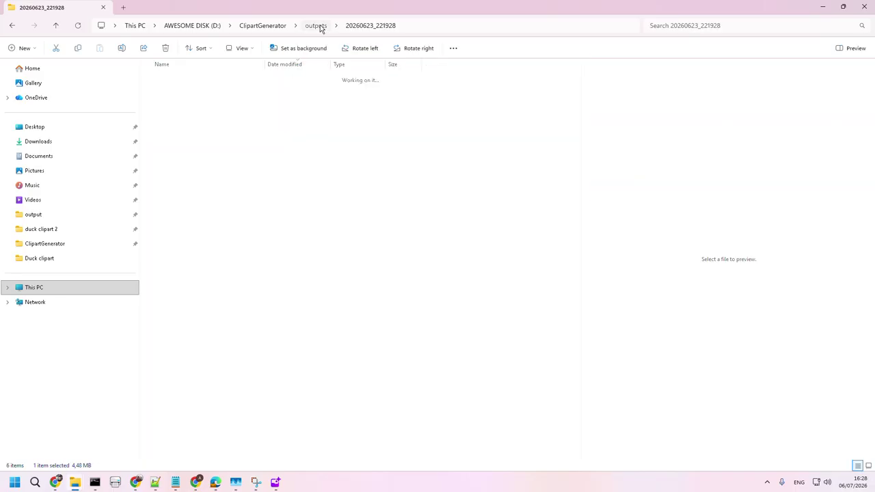
double_click(211, 207)
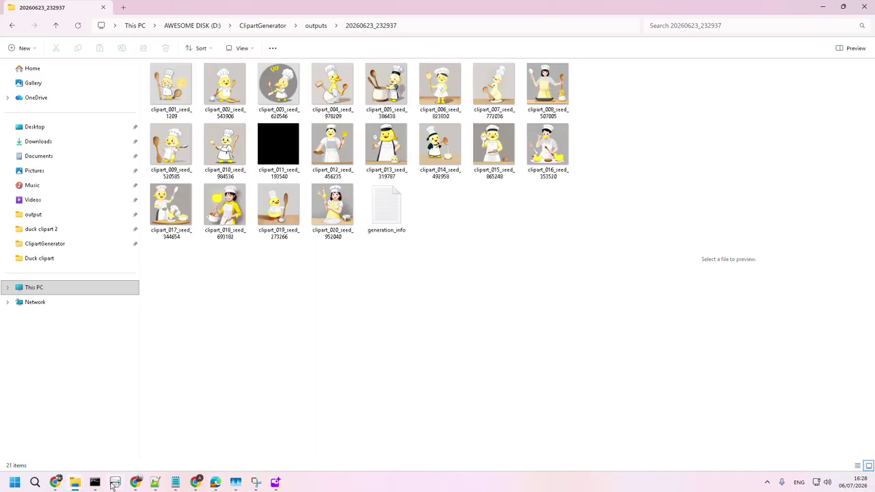
Go to ClipartGenerator's dist\ClipartStudio\outputs folder and open the 20260706_162616 generation folder.
left_click(274, 26)
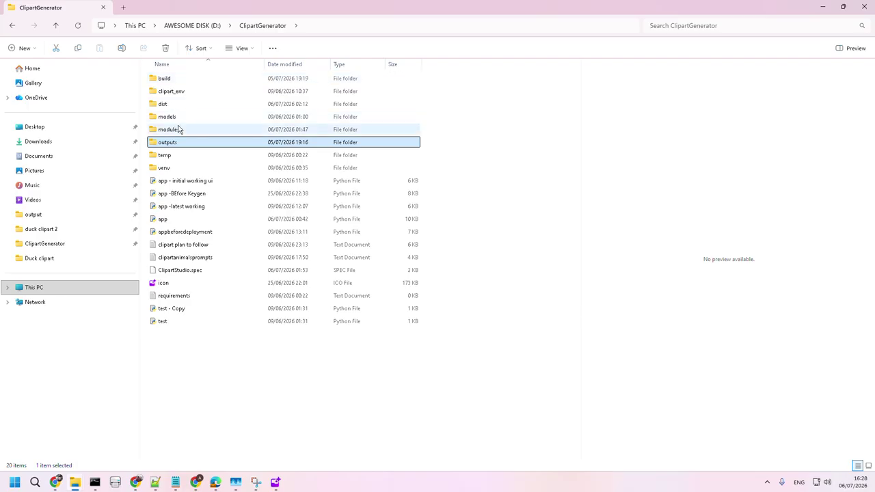
double_click(170, 103)
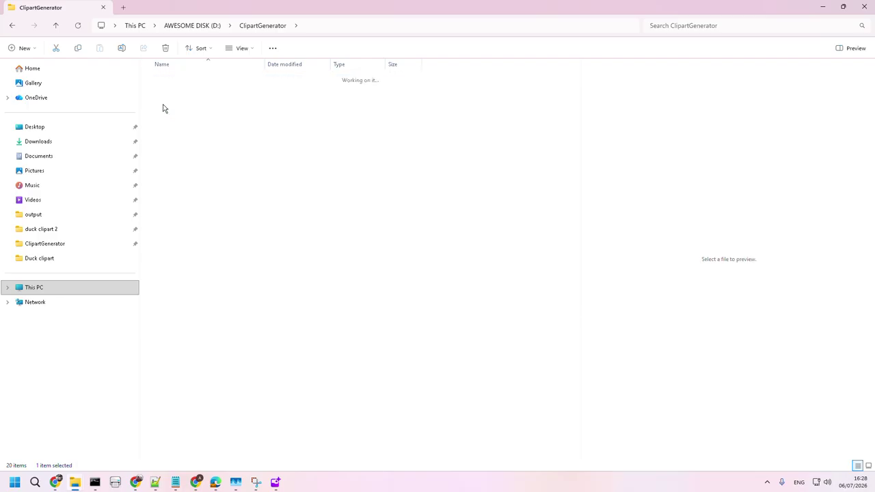
double_click(186, 79)
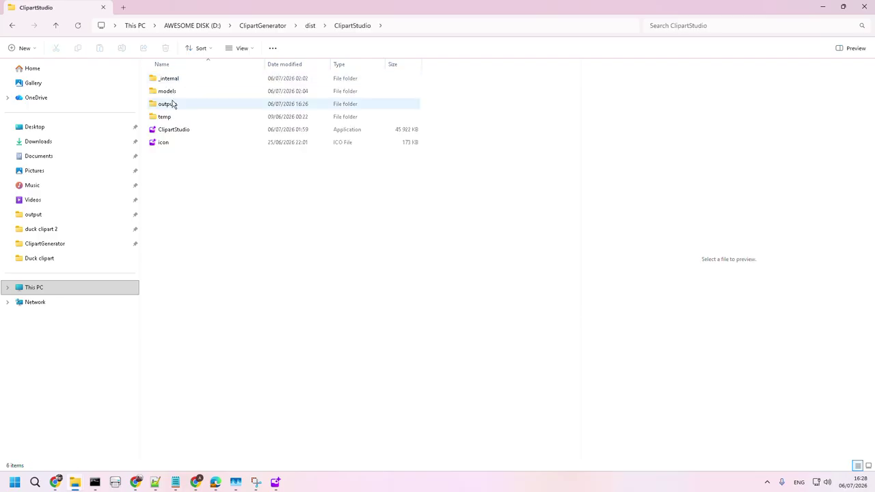
double_click(171, 104)
double_click(191, 79)
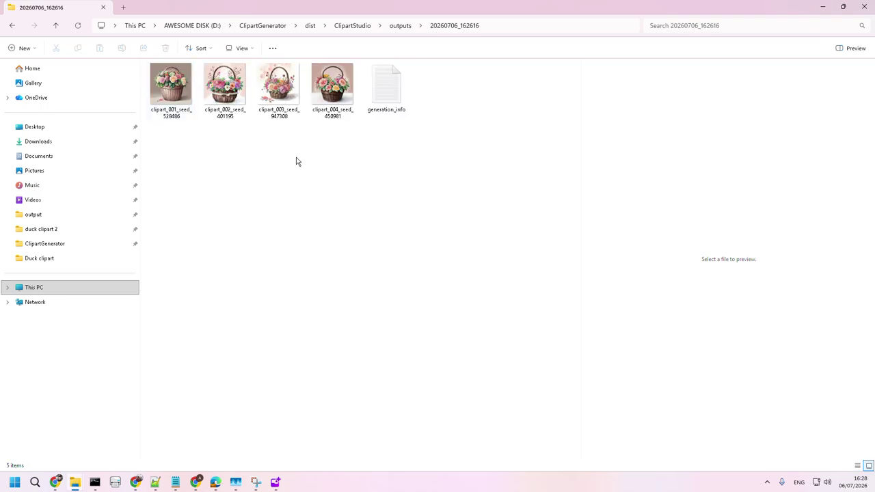
Preview the newly generated floral basket cliparts 001 to 004 and the just-finished clipart_005_seed_282767.
key("Right")
key("Right")
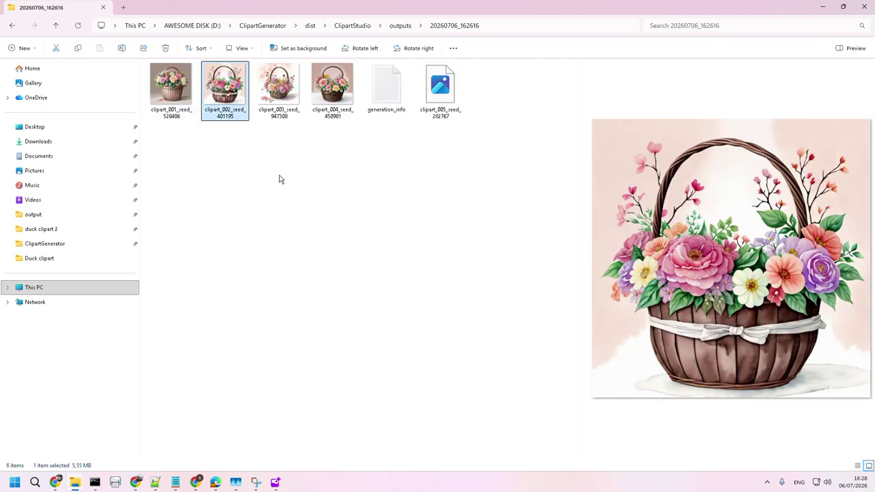
key("Right")
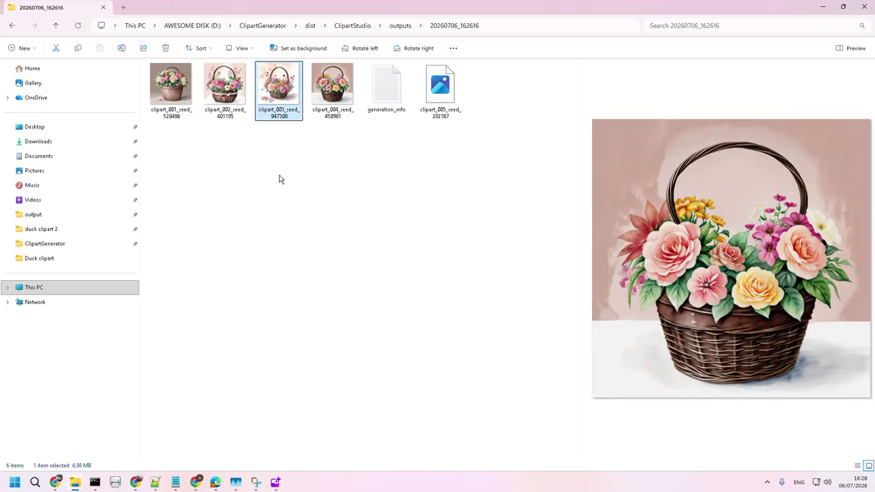
left_click(331, 86)
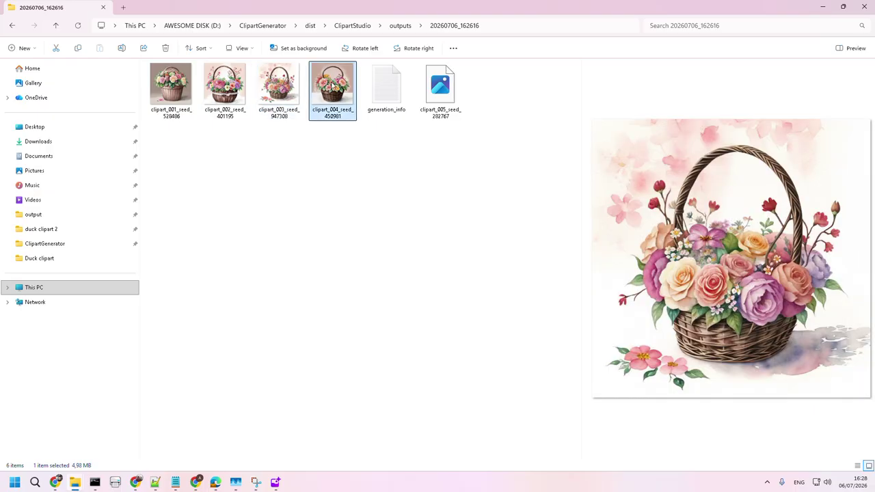
key("Left")
left_click(335, 88)
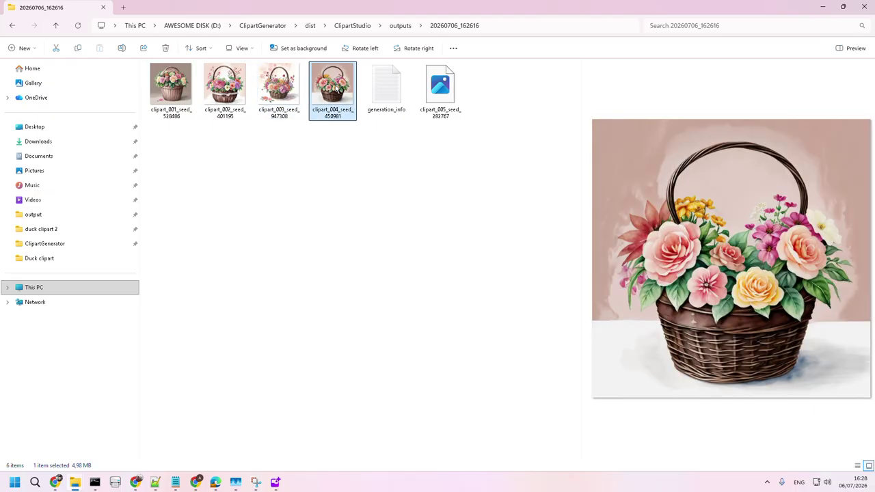
key("Left")
left_click(444, 88)
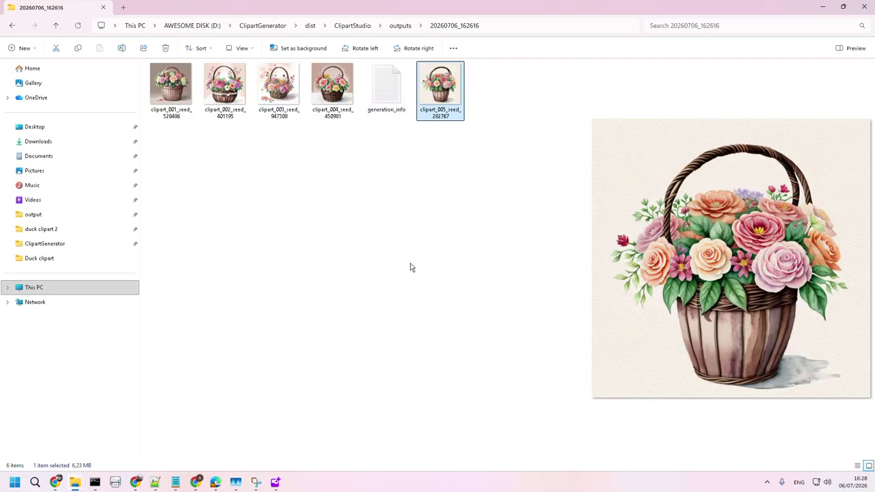
Dismiss Clipart Studio Pro's completion message and generate 1 clipart at a width and height of 40 inches.
mouse_move(237, 485)
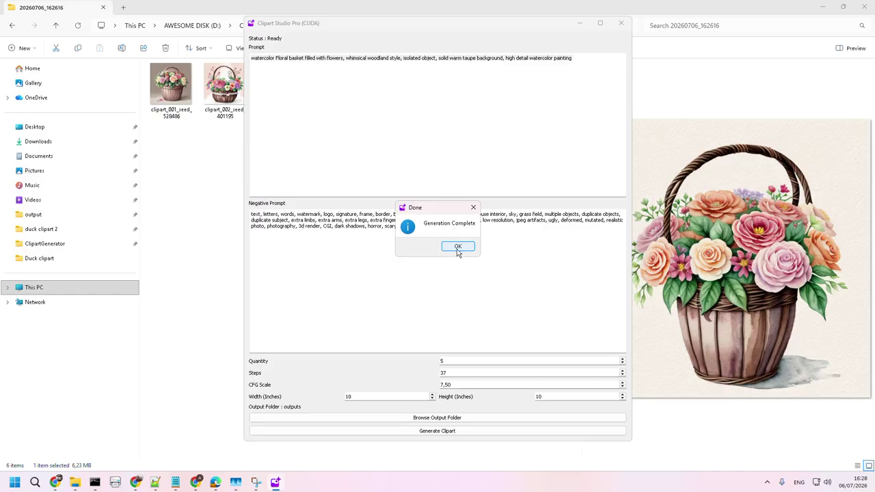
left_click(453, 247)
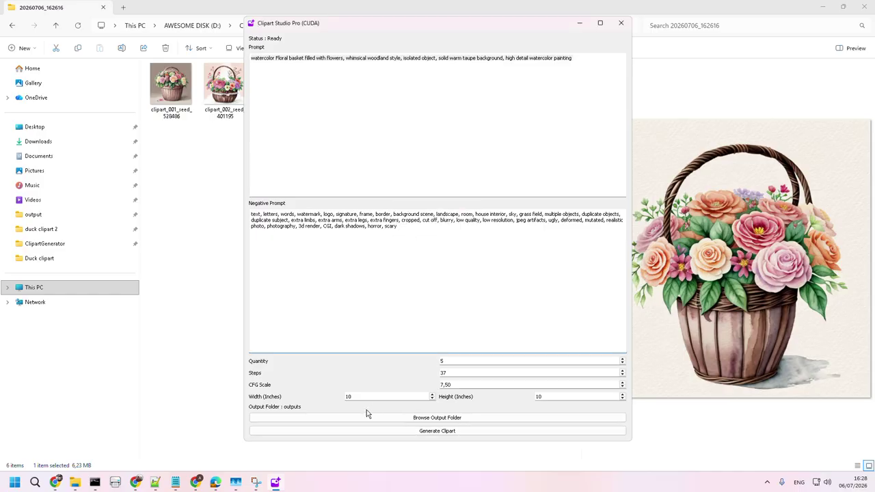
left_click_drag(358, 397, 327, 404)
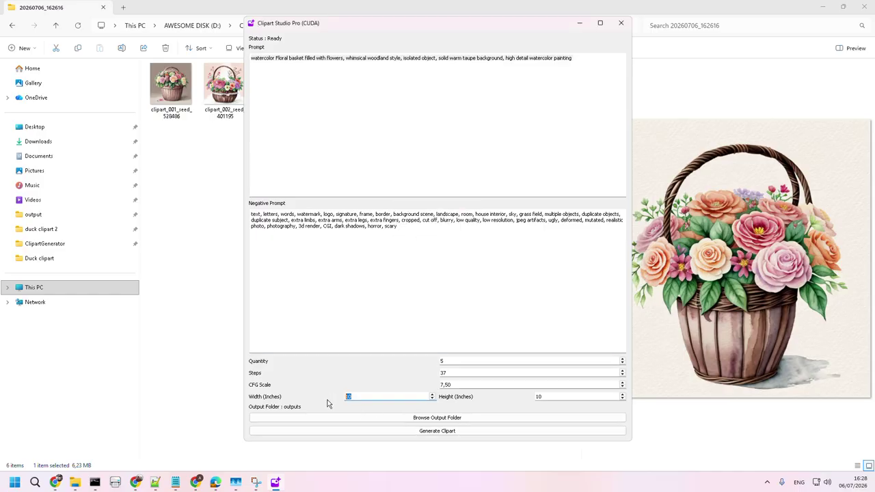
type("40")
key("Tab")
type("40")
key("Tab")
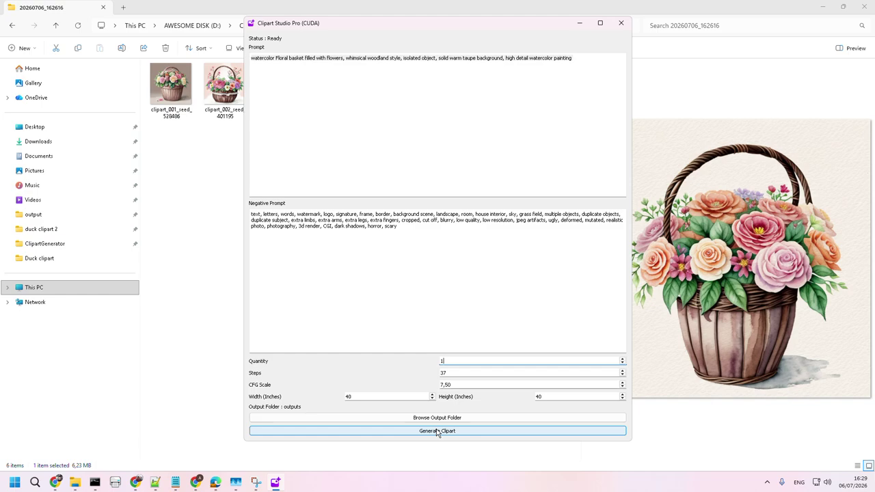
left_click(437, 432)
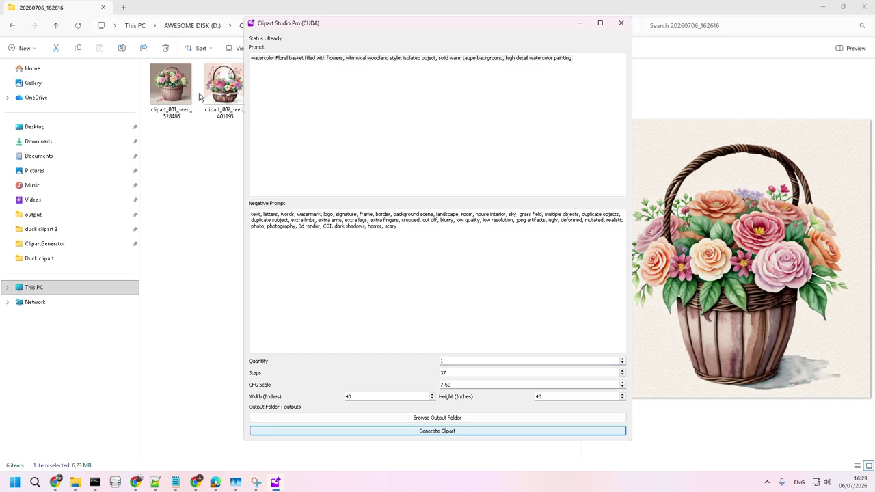
Open the new 20260706_162907 output folder in File Explorer and check the output size in its generation_info file.
left_click(236, 82)
left_click(400, 25)
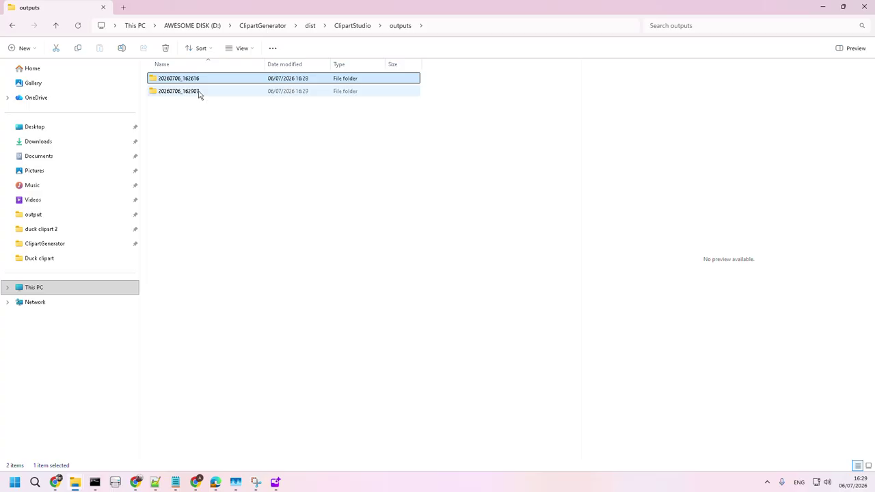
double_click(195, 91)
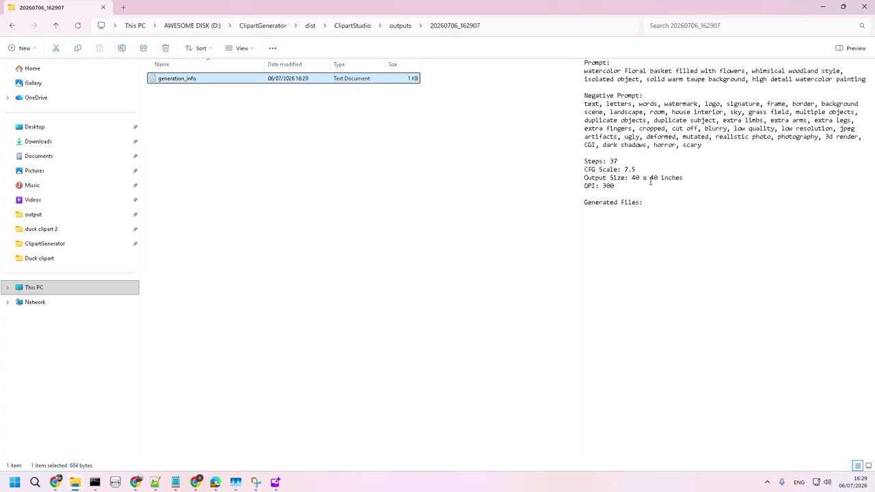
left_click(684, 177)
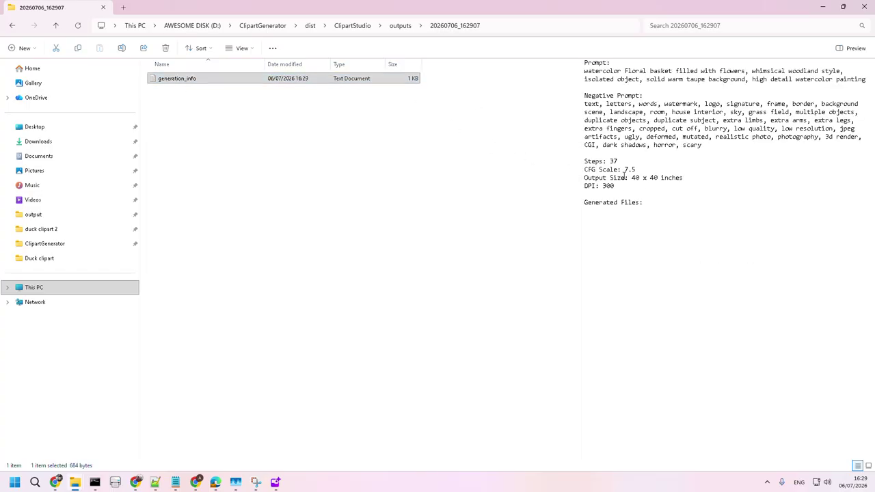
Open the 20260706_162616 folder again and preview its floral basket cliparts from 005 back to 001.
left_click(400, 26)
double_click(205, 79)
left_click(386, 84)
left_click(332, 86)
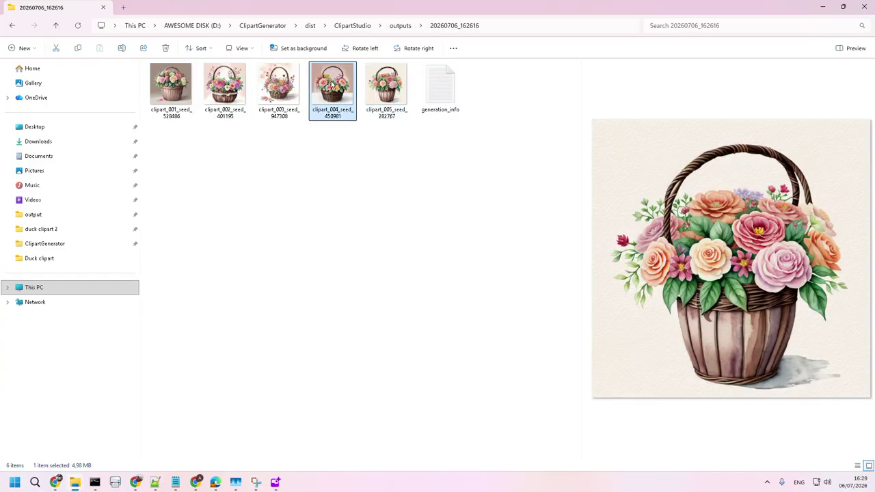
left_click(278, 85)
left_click(225, 85)
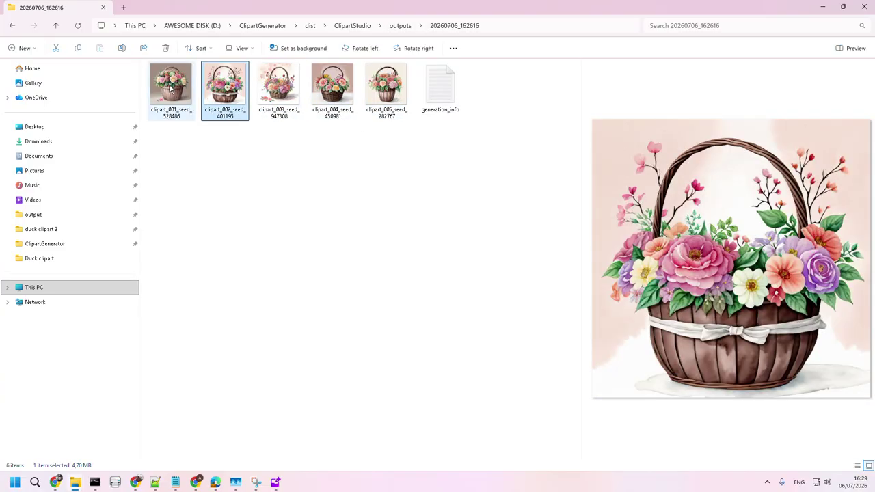
left_click(172, 88)
Compare floral basket cliparts 001 and 002 in the preview and view 003, 004 and 005 in turn.
left_click(225, 86)
left_click(181, 89)
left_click(227, 91)
left_click(278, 88)
left_click(335, 92)
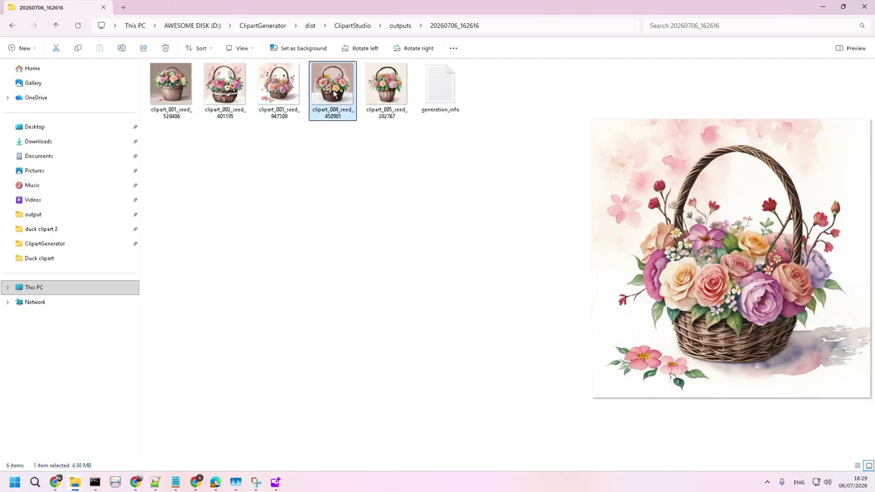
left_click(383, 92)
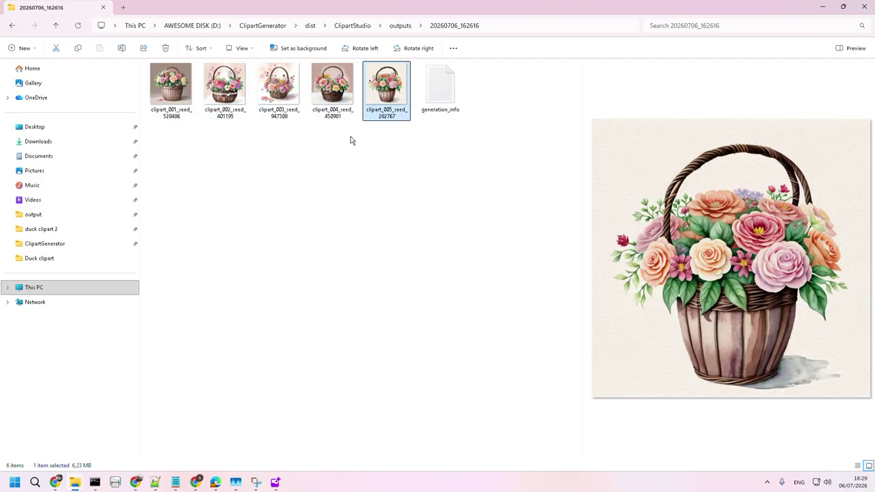
Review the generation_info text of the 20260706_162616 run and preview clipart_004_seed_450981 again.
left_click(439, 90)
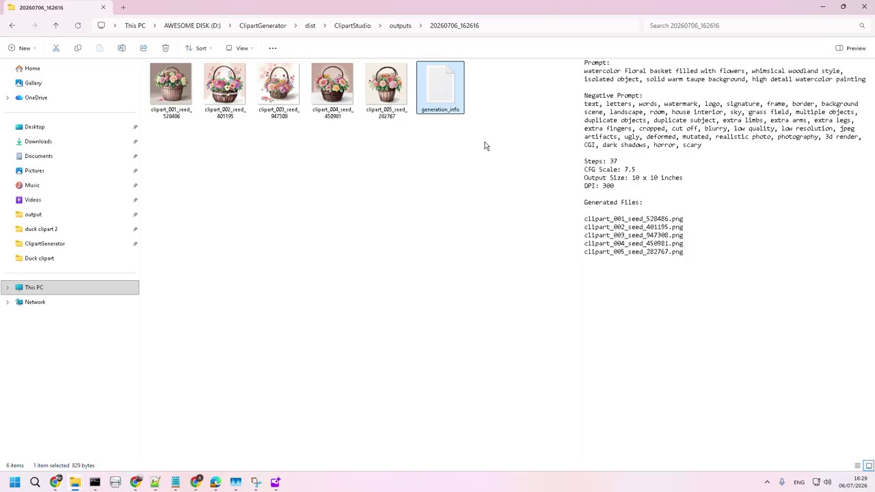
left_click_drag(478, 138, 441, 85)
left_click(709, 147)
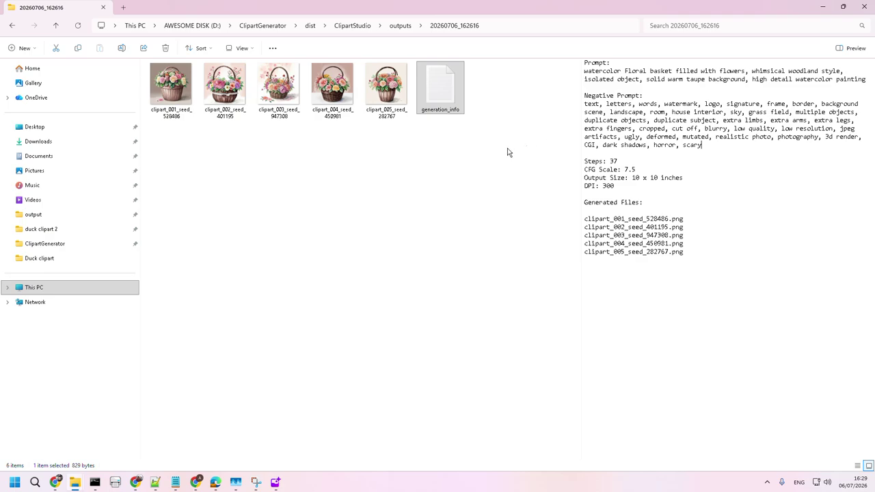
left_click(362, 101)
left_click(318, 88)
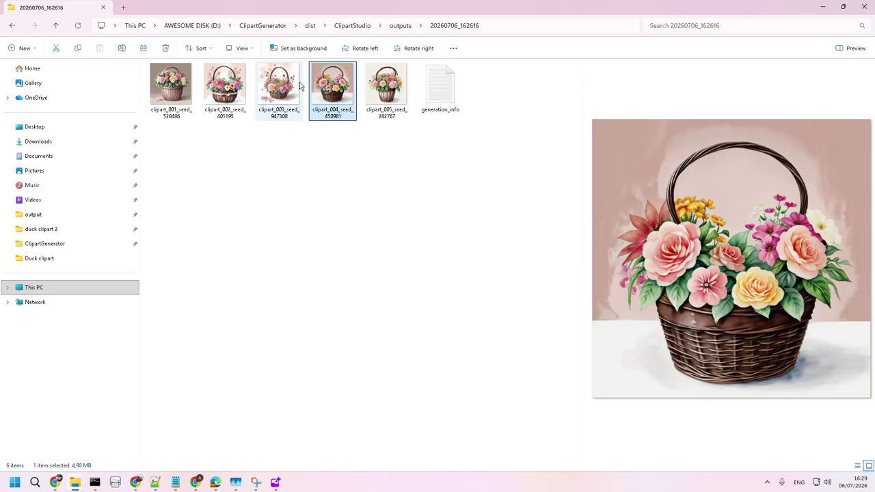
Return to the outputs folder, open 20260706_162907 and preview clipart_001_seed_423773.
left_click(301, 82)
left_click(398, 27)
double_click(188, 92)
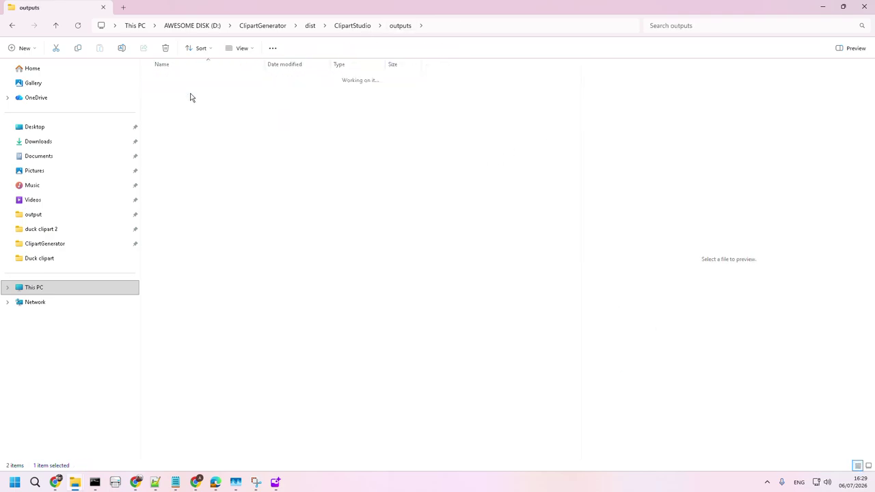
left_click(173, 94)
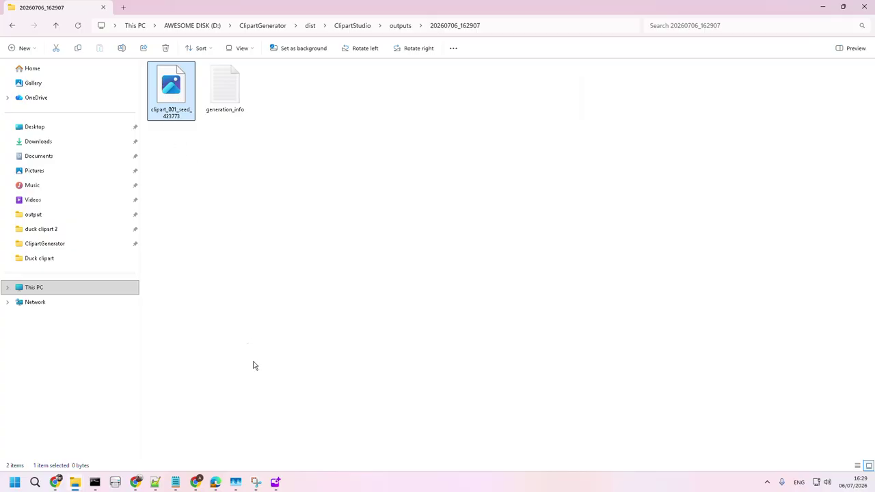
Switch to the Clipart Studio Pro user manual PDF in Edge and review its Table of Contents and Introduction key features.
left_click(215, 482)
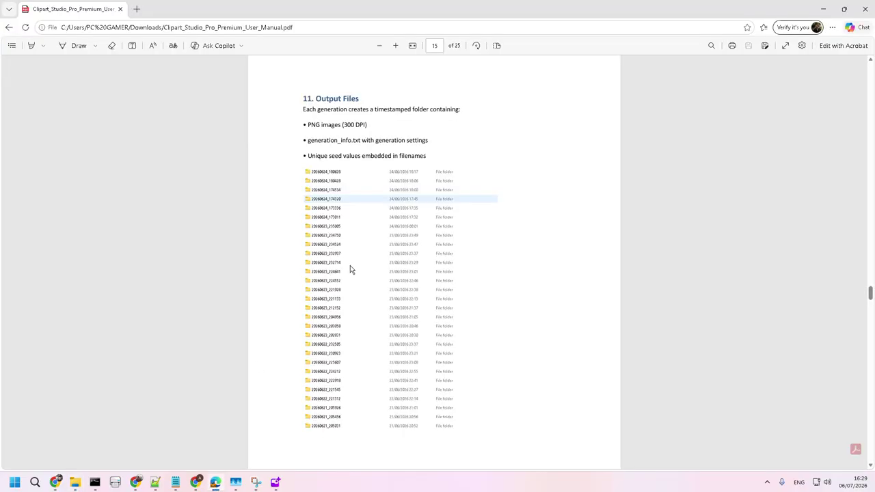
scroll(348, 263, "up", 20)
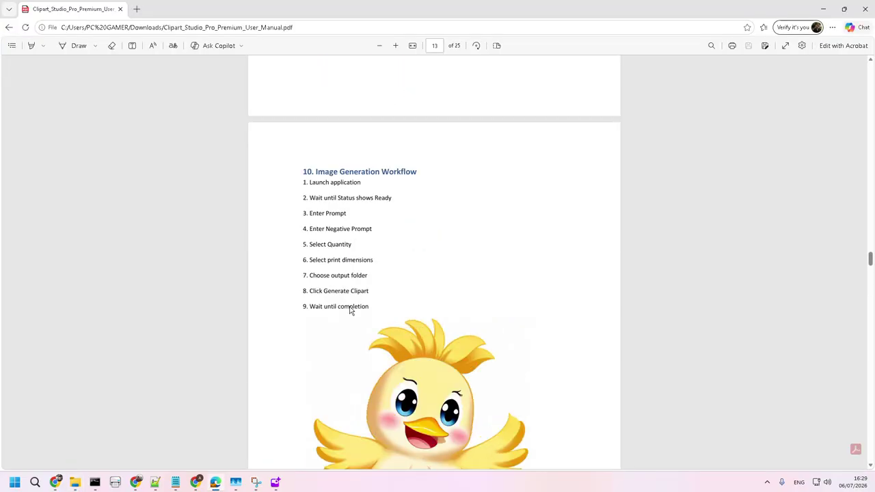
scroll(349, 310, "up", 20)
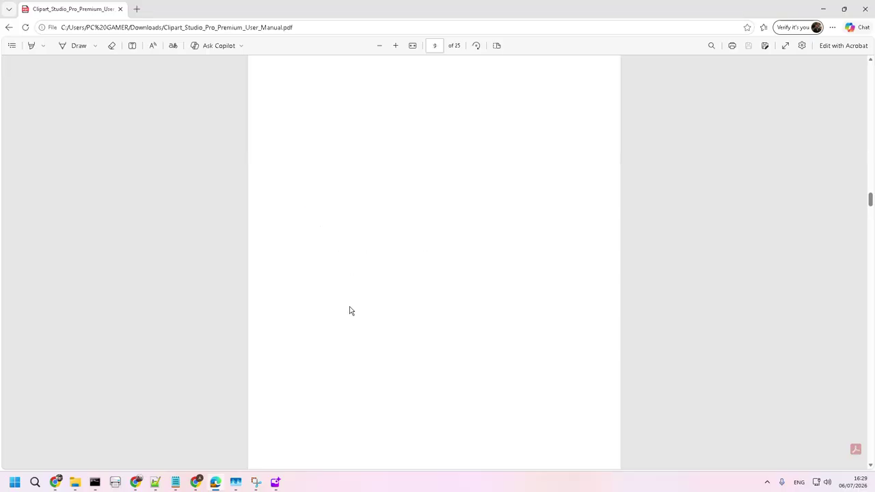
scroll(350, 311, "up", 20)
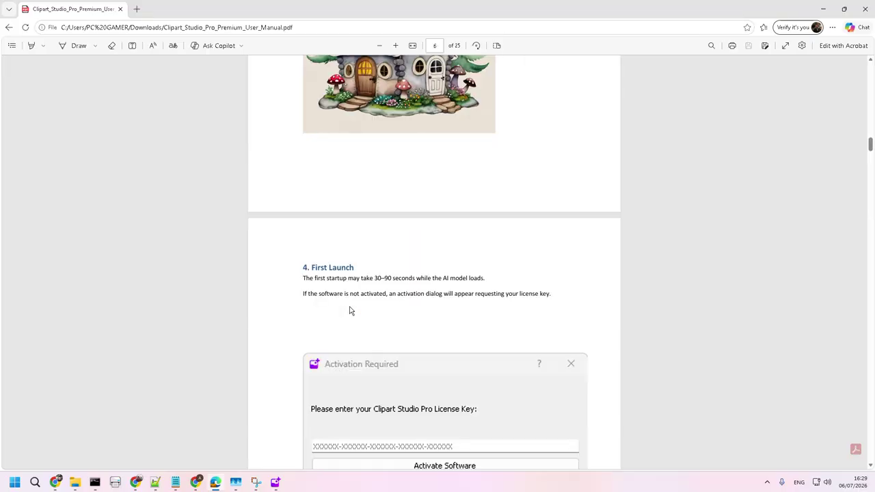
scroll(349, 311, "up", 20)
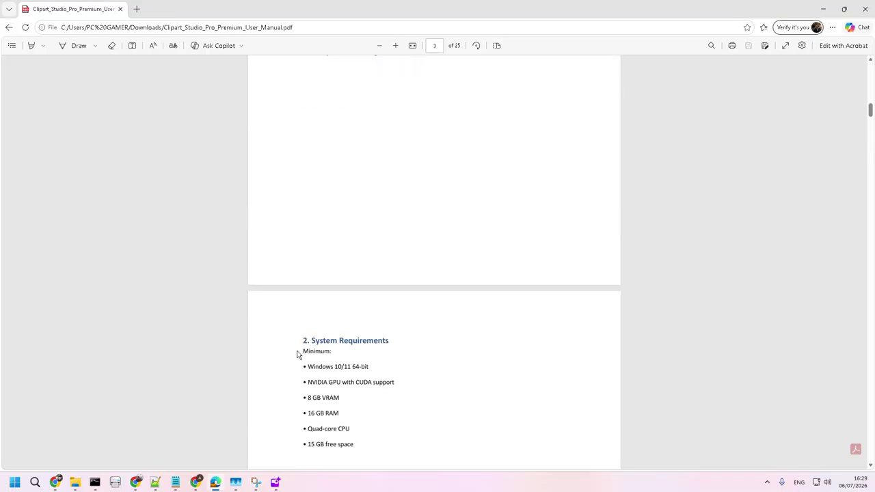
scroll(348, 300, "up", 1)
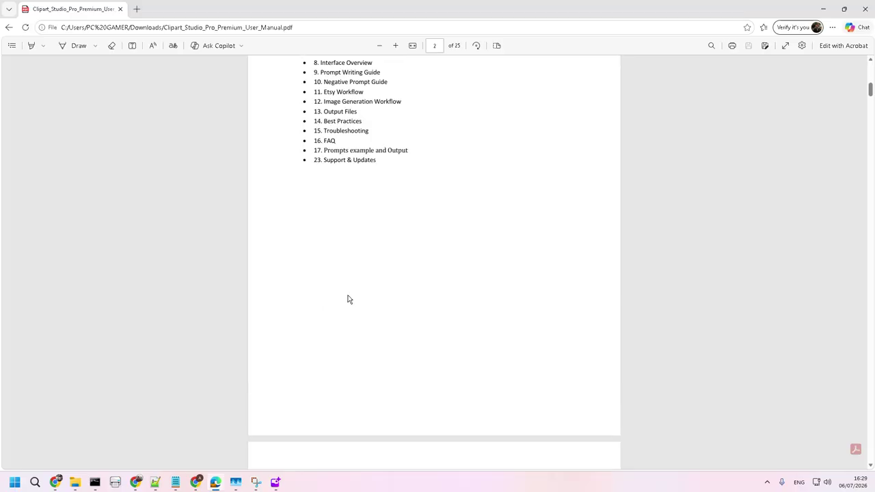
scroll(347, 300, "up", 10)
scroll(347, 304, "down", 8)
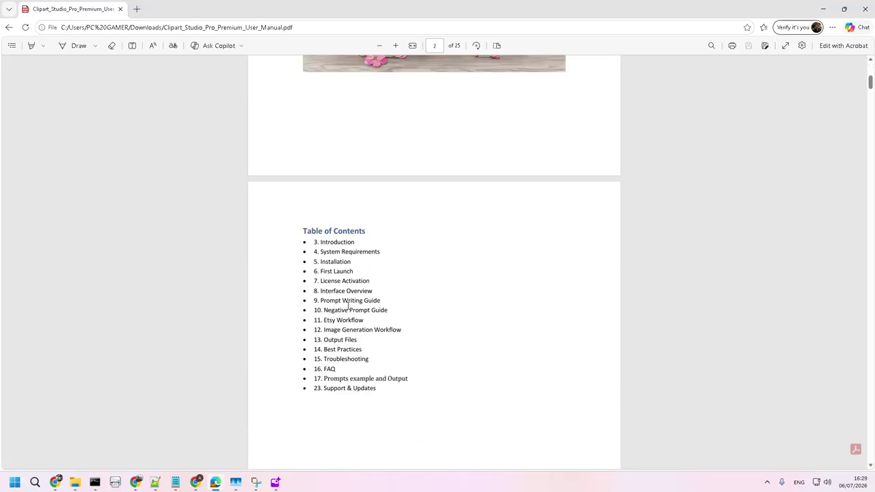
scroll(347, 308, "down", 3)
scroll(346, 310, "up", 5)
scroll(351, 304, "down", 13)
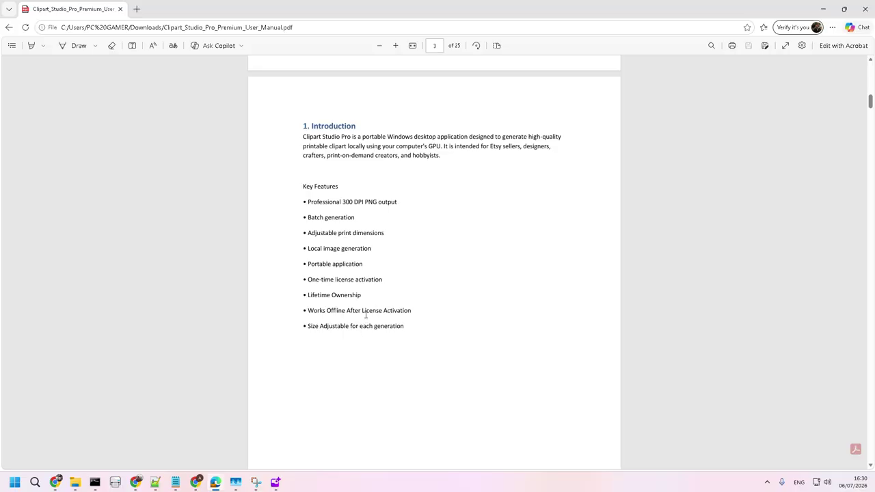
Examine the manual's System Requirements, pointing out the minimum RAM and VRAM lines.
scroll(365, 314, "down", 5)
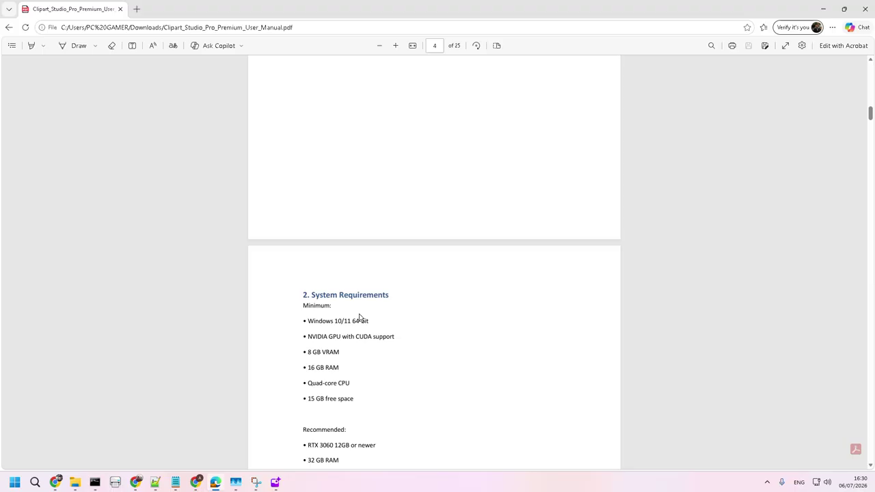
scroll(361, 316, "down", 2)
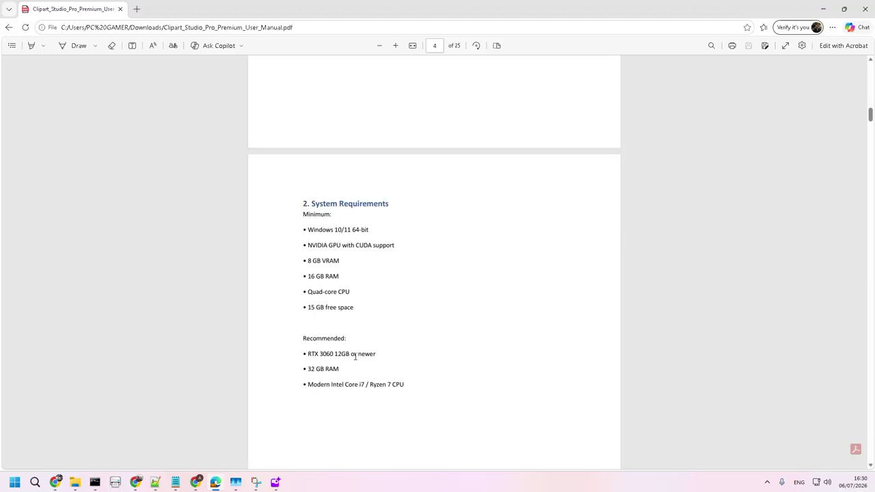
triple_click(326, 280)
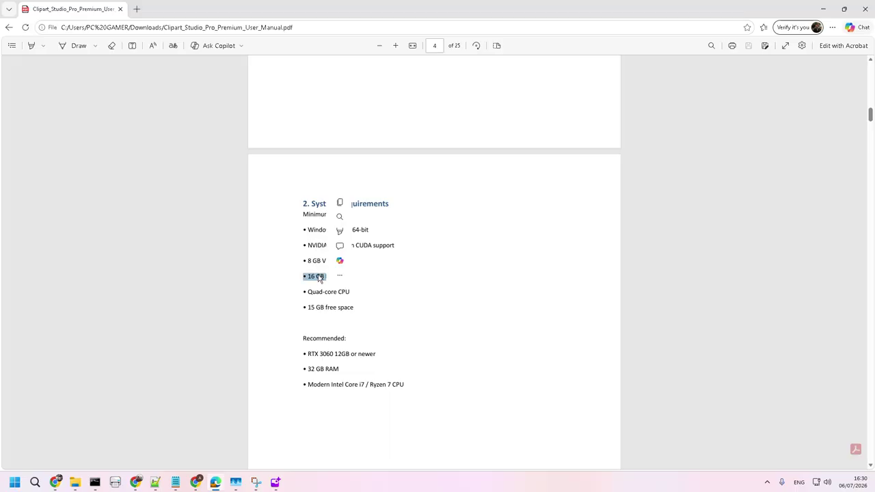
double_click(311, 261)
left_click(307, 260)
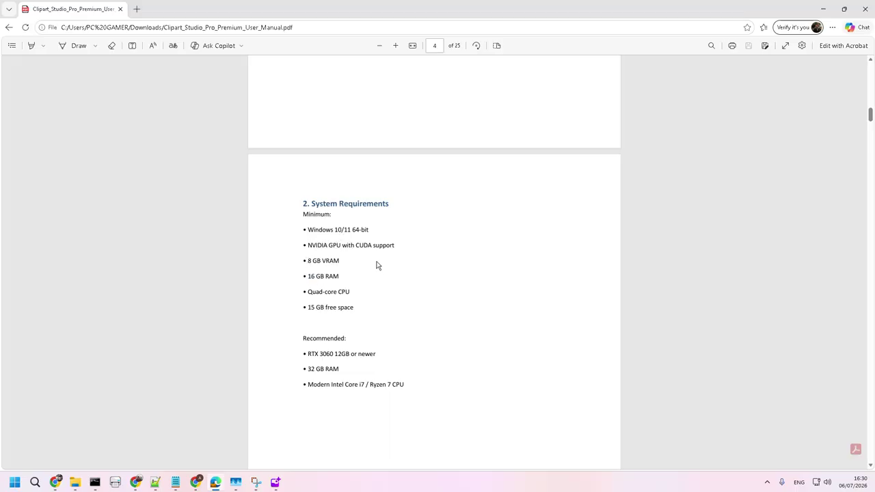
Point out the NVIDIA GPU with CUDA support requirement and skim the manual on to the First Launch section.
left_click_drag(394, 244, 311, 247)
right_click(307, 248)
left_click(263, 253)
left_click(307, 248)
double_click(316, 244)
scroll(324, 335, "down", 8)
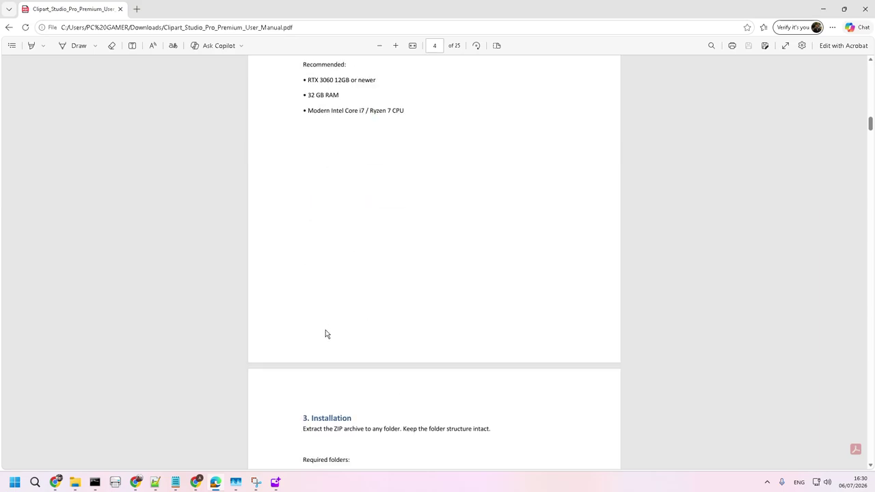
scroll(325, 350, "down", 5)
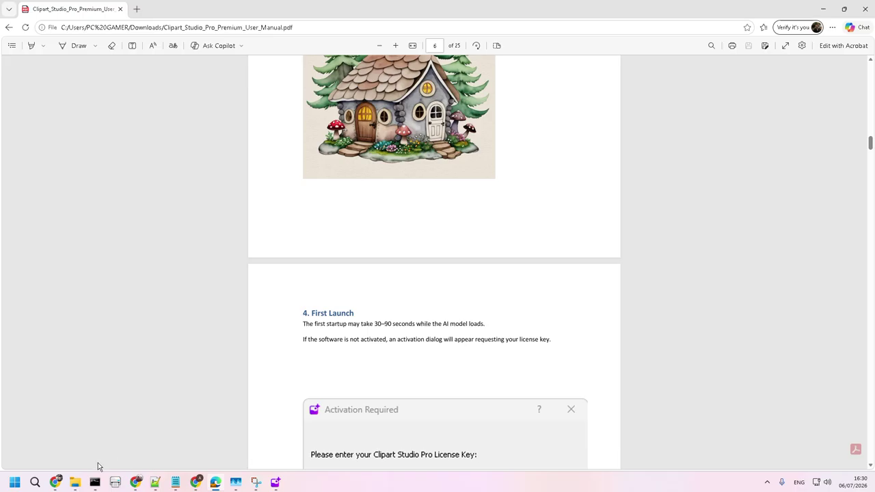
Switch to File Explorer, view clipart_001_seed_423773 full size in Photos and close the viewer.
mouse_move(67, 485)
left_click(151, 437)
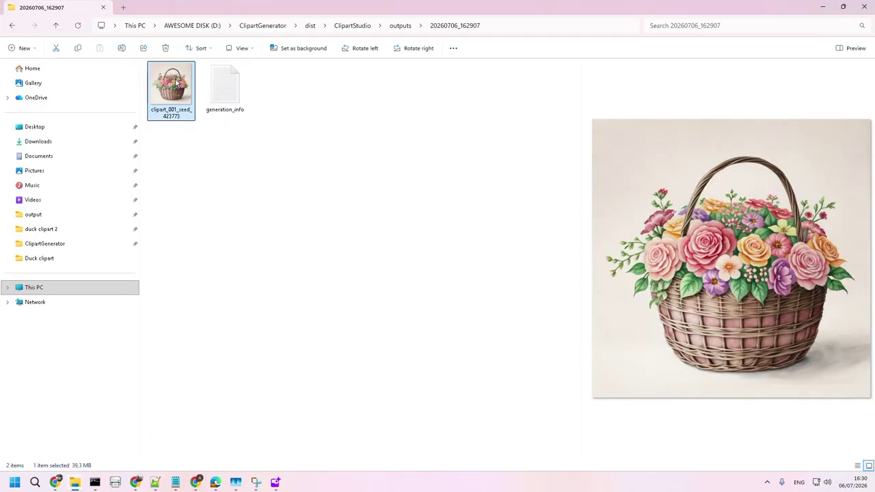
double_click(176, 102)
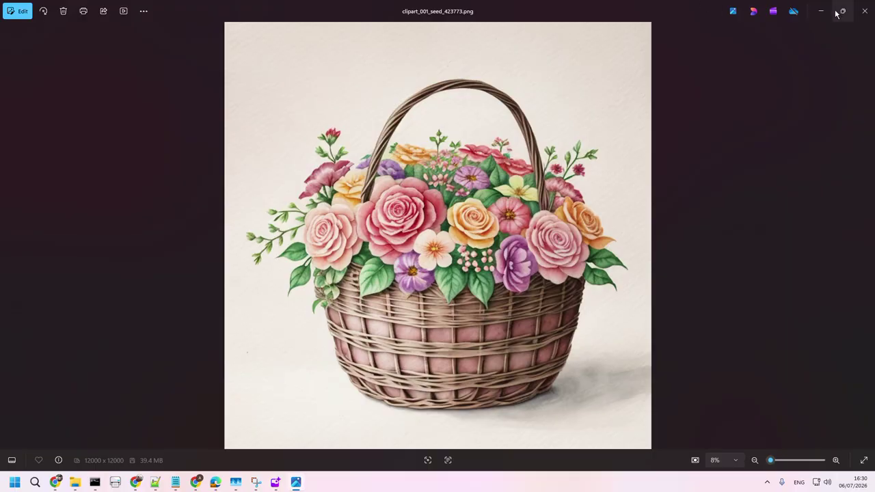
left_click(864, 11)
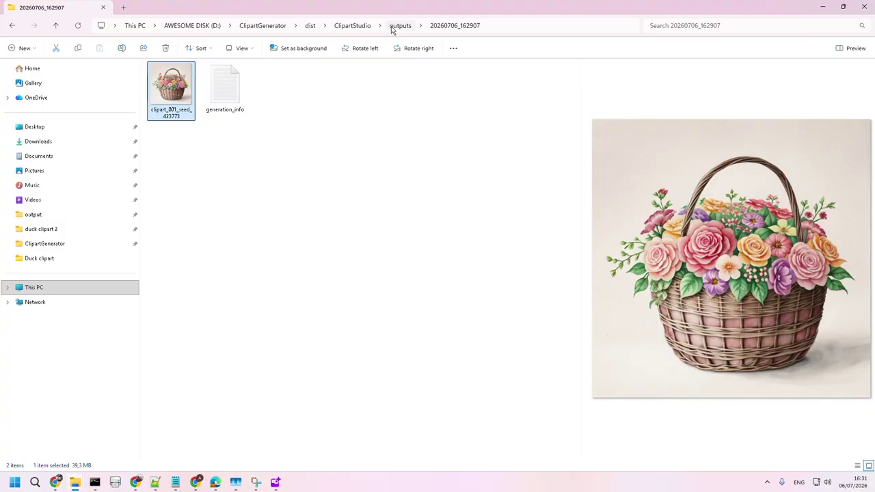
Switch to Chrome, look at the Clip art Generator listing on the Whop products dashboard, and return to File Explorer.
left_click(55, 482)
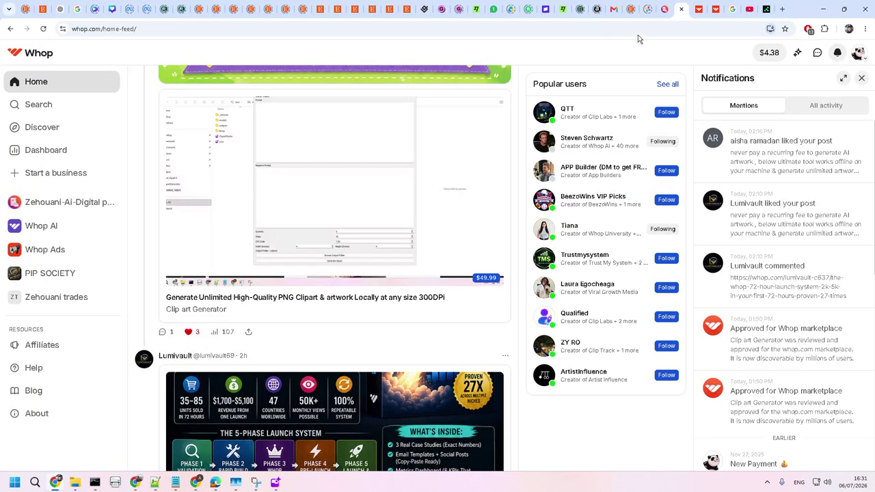
left_click(695, 7)
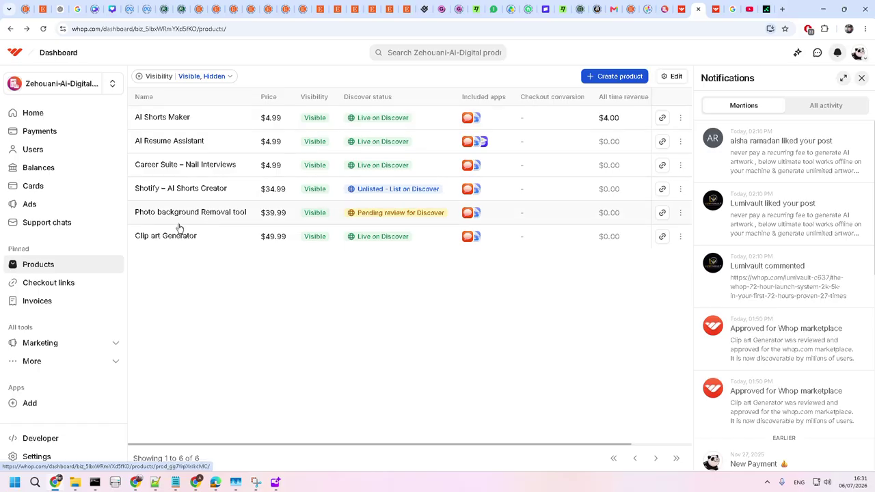
left_click(828, 8)
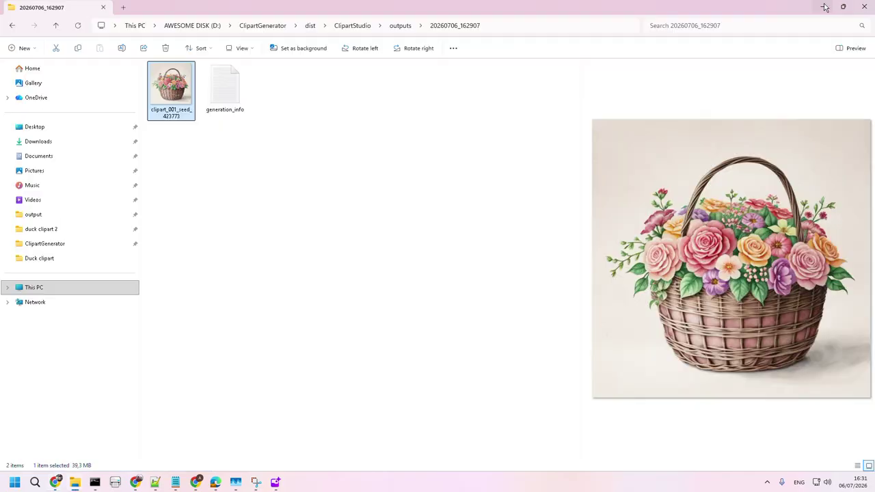
left_click(258, 484)
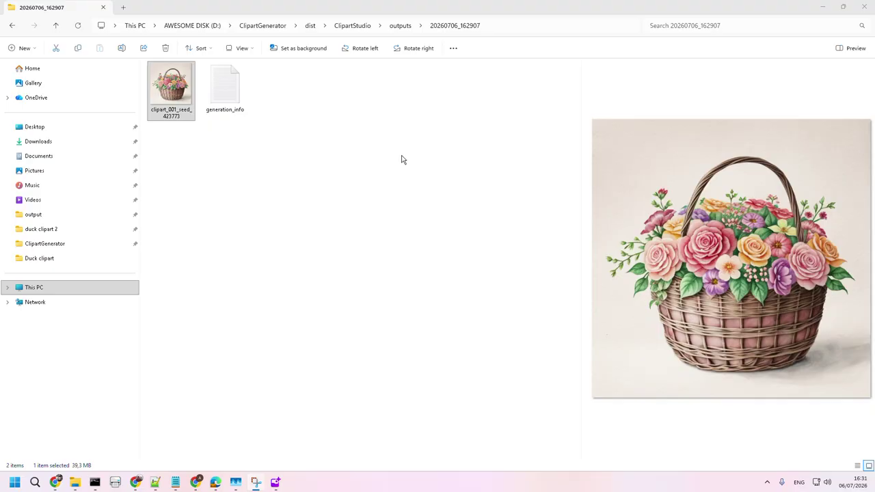